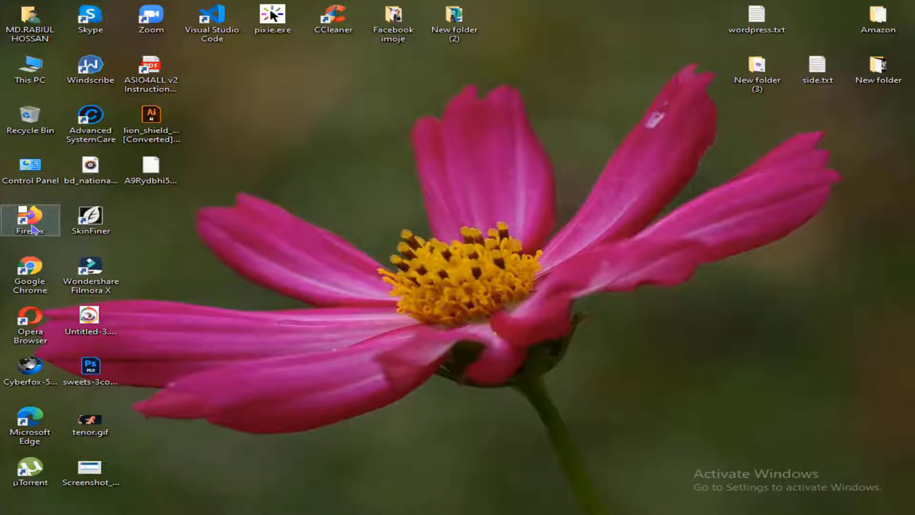
Step: Open Firefox, go to the pho.to website and dismiss the Windscribe notification
click(32, 229)
double_click(33, 229)
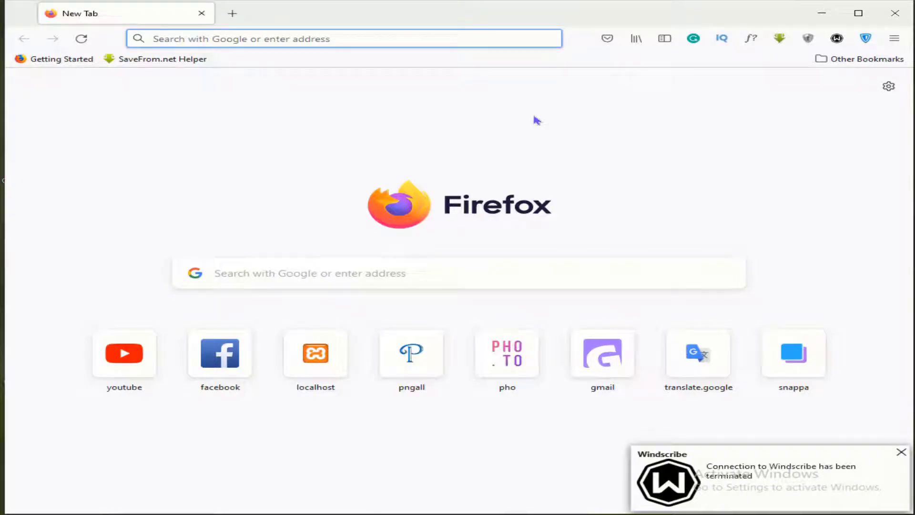
text(ph)
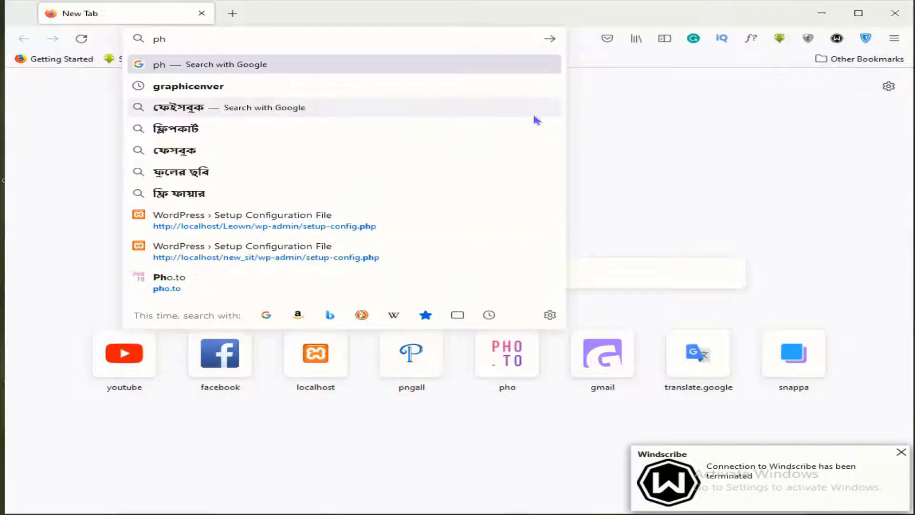
text(o)
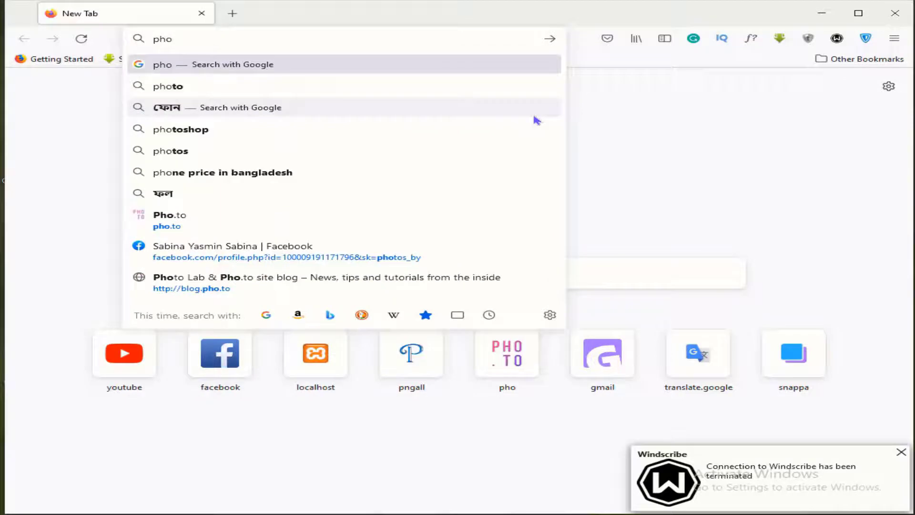
text(.to)
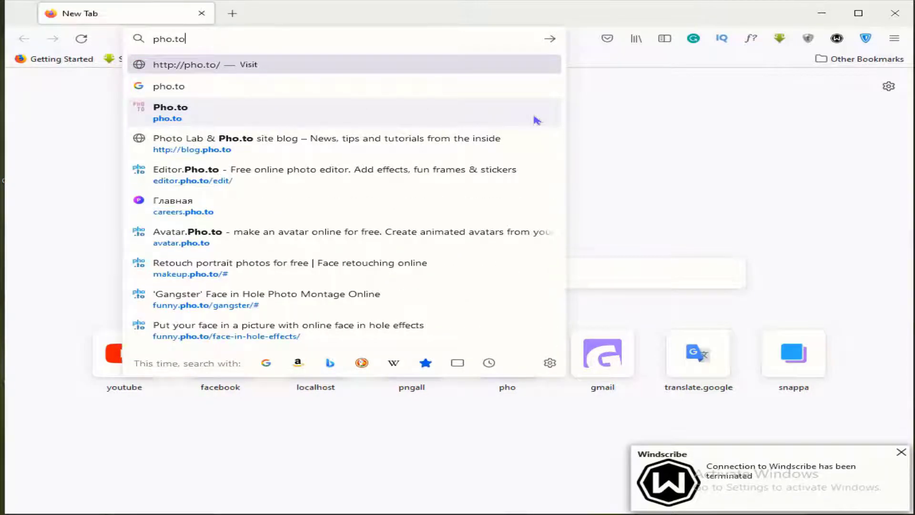
key(Return)
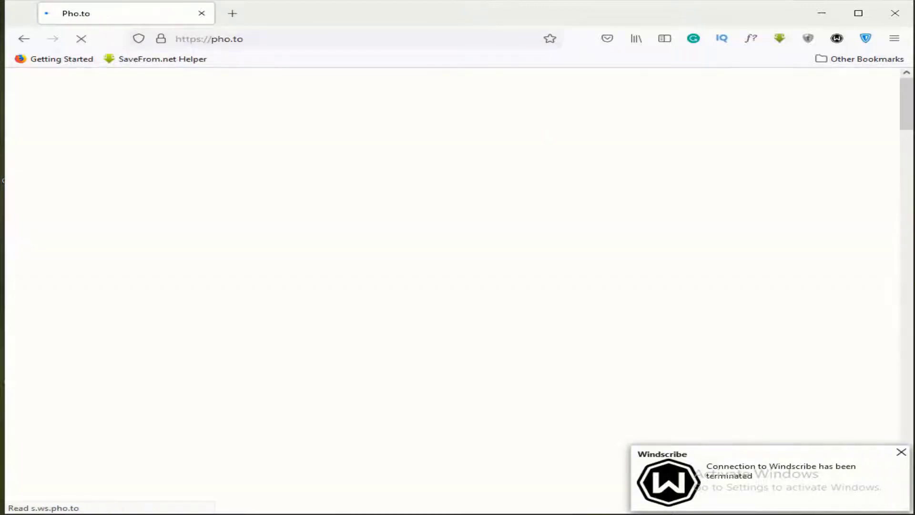
click(902, 453)
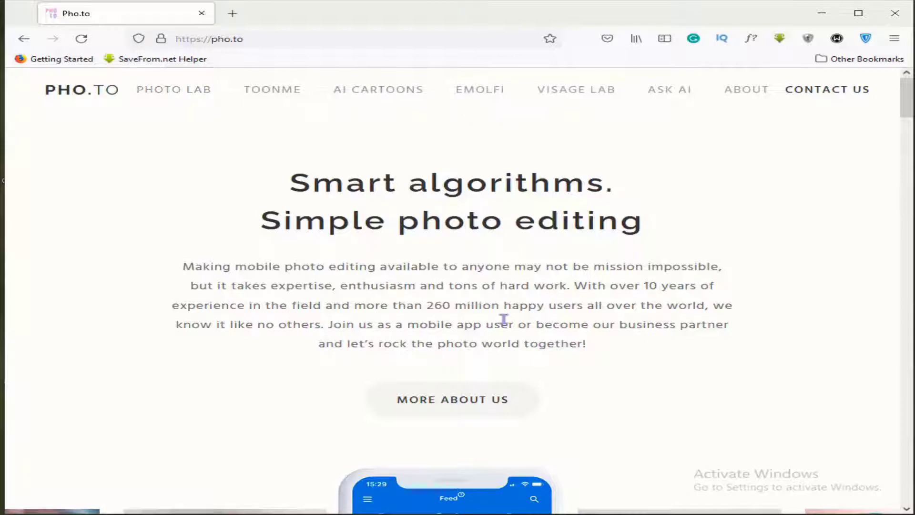
Step: Look through the Photo Lab, ToonMe and Emolfi sections of the home page with their sample effects
scroll(503, 320, down, 5)
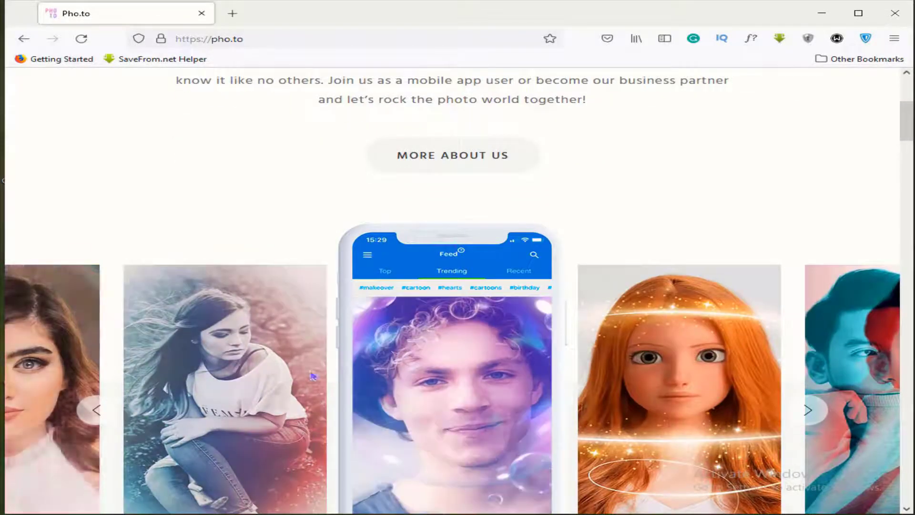
scroll(520, 356, down, 3)
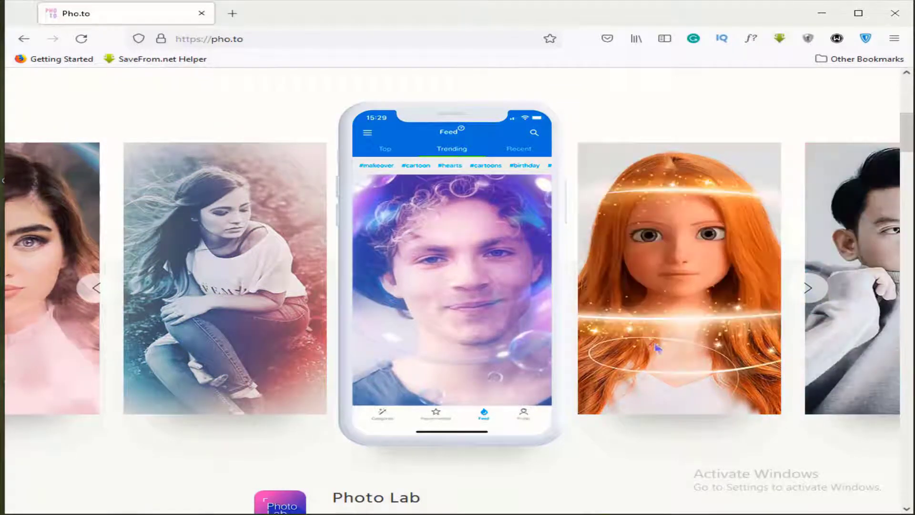
scroll(556, 384, down, 4)
scroll(551, 378, down, 4)
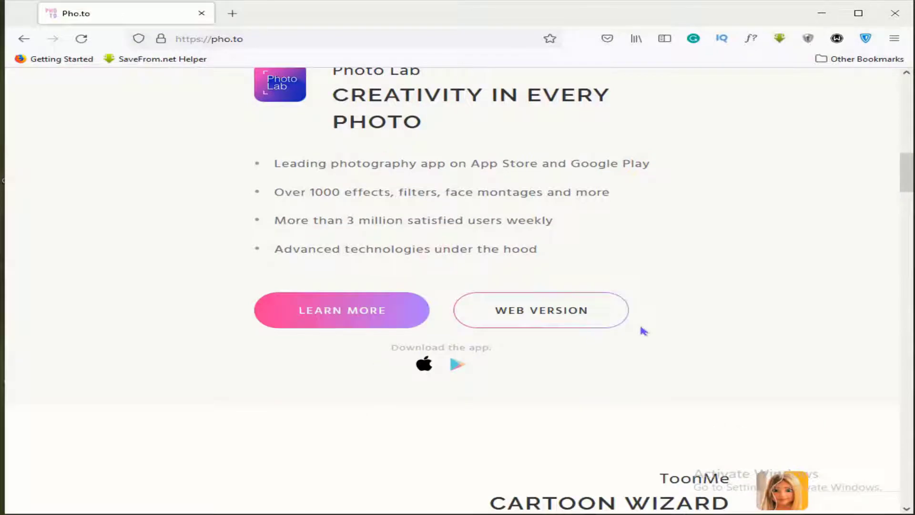
scroll(639, 329, down, 4)
scroll(640, 324, down, 12)
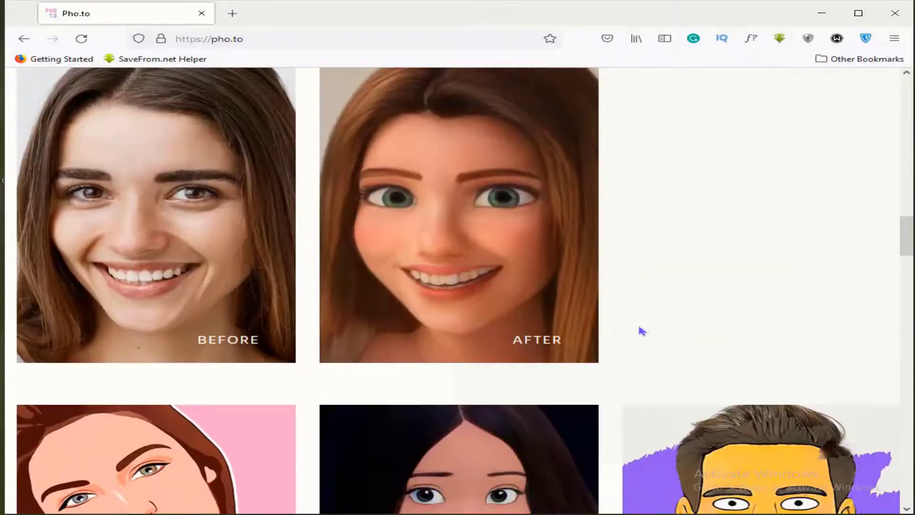
scroll(640, 330, down, 4)
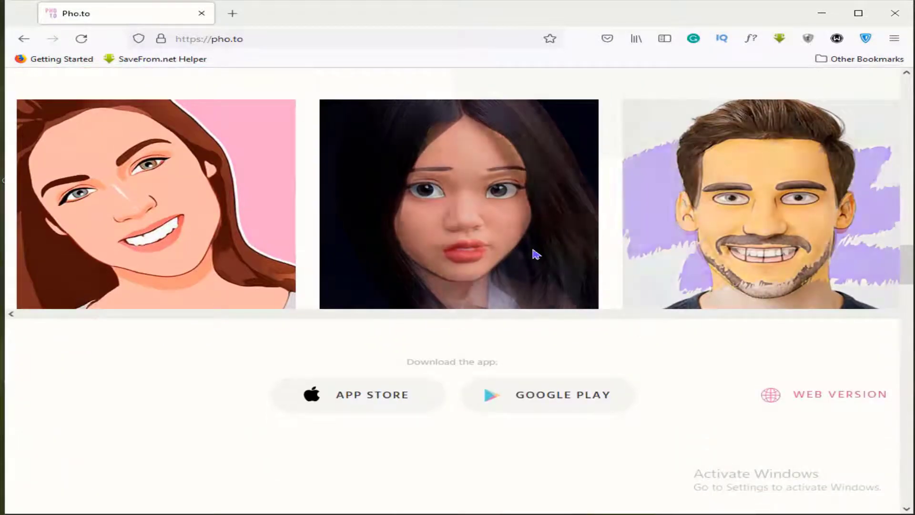
scroll(390, 328, up, 3)
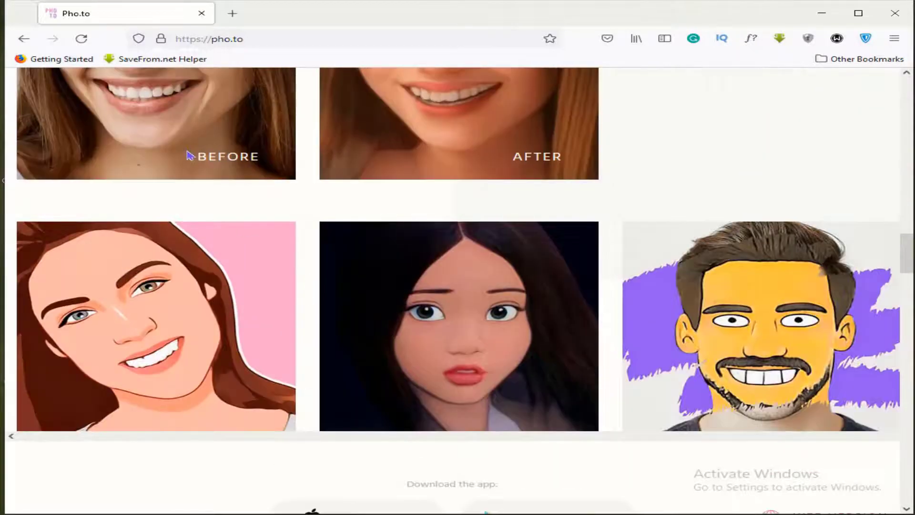
scroll(456, 147, up, 7)
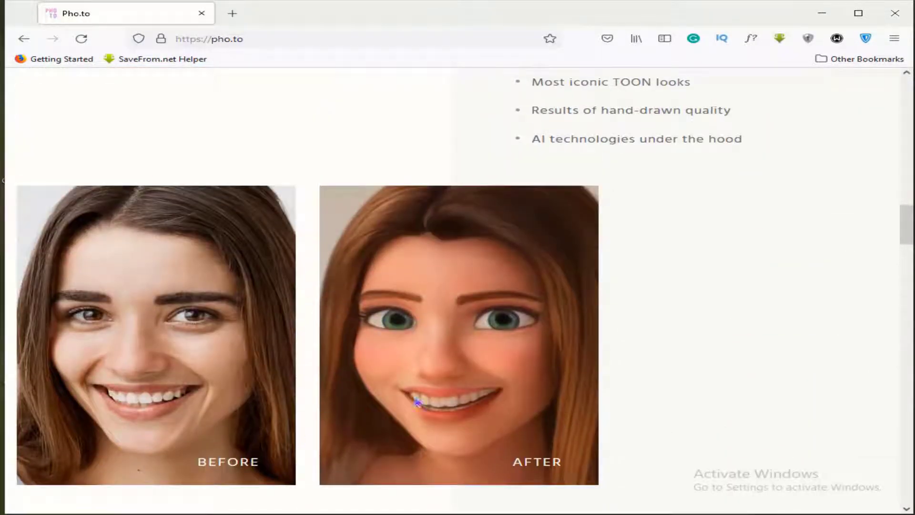
scroll(417, 403, down, 8)
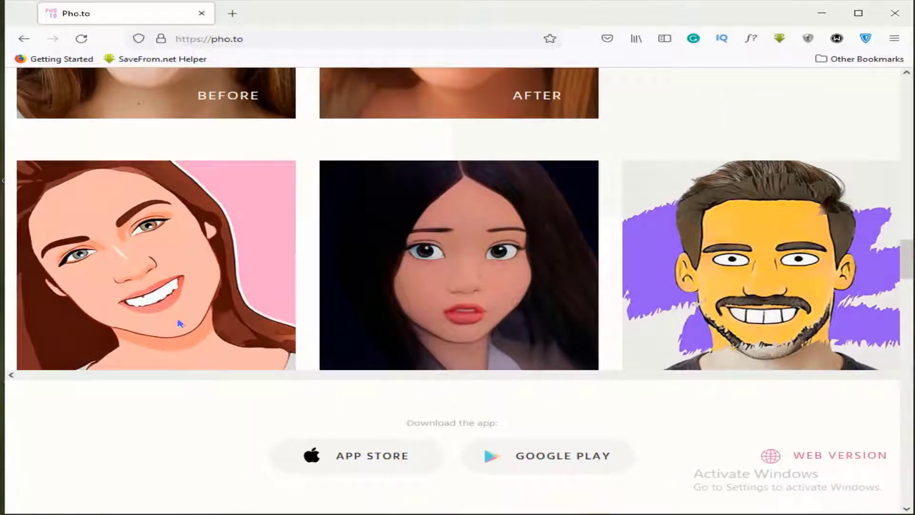
scroll(720, 327, down, 4)
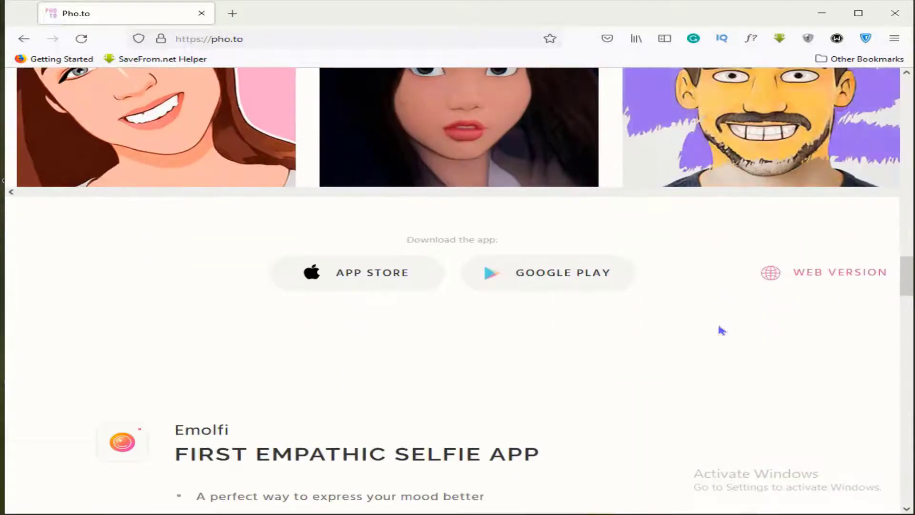
scroll(722, 329, down, 9)
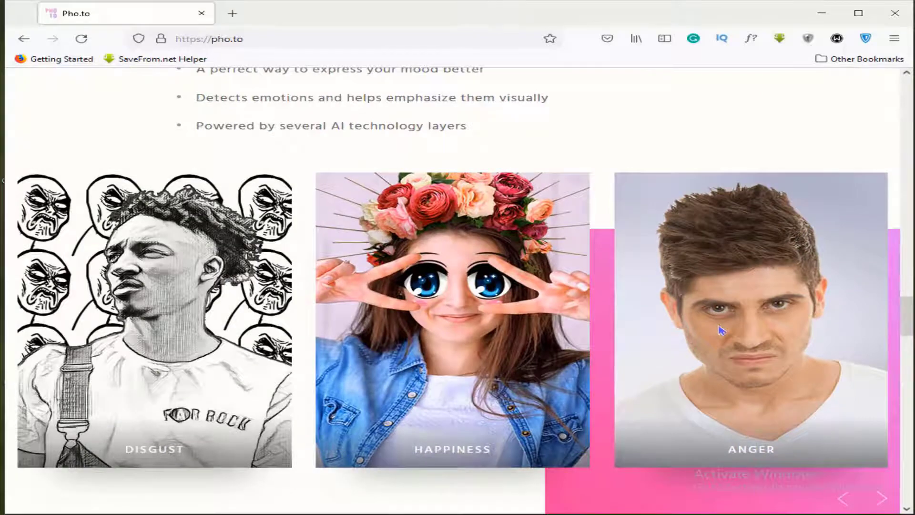
scroll(722, 330, down, 3)
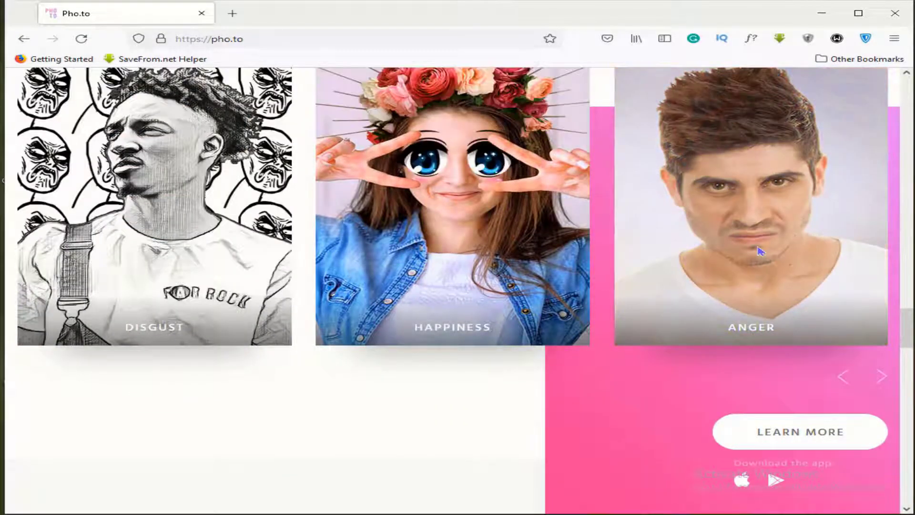
Step: View the before-and-after portrait retouching examples, advancing through two more pairs
scroll(759, 251, down, 5)
scroll(633, 286, down, 10)
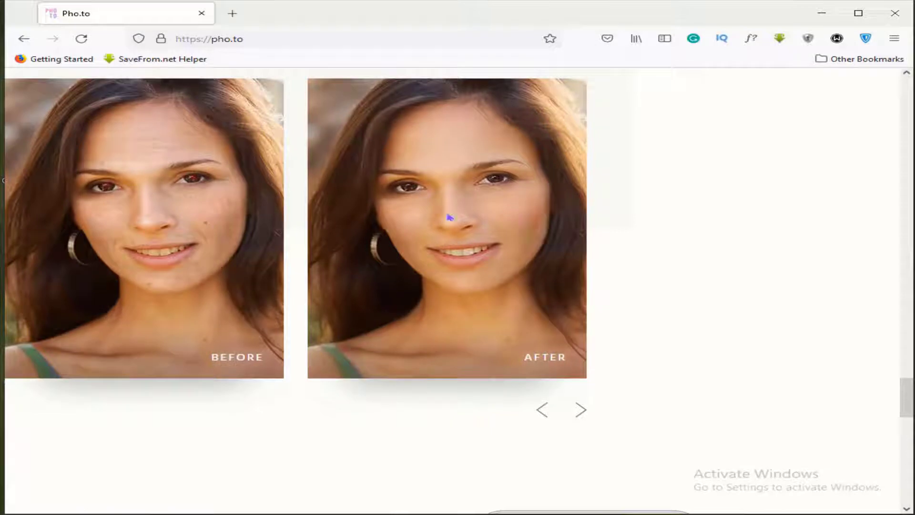
click(584, 411)
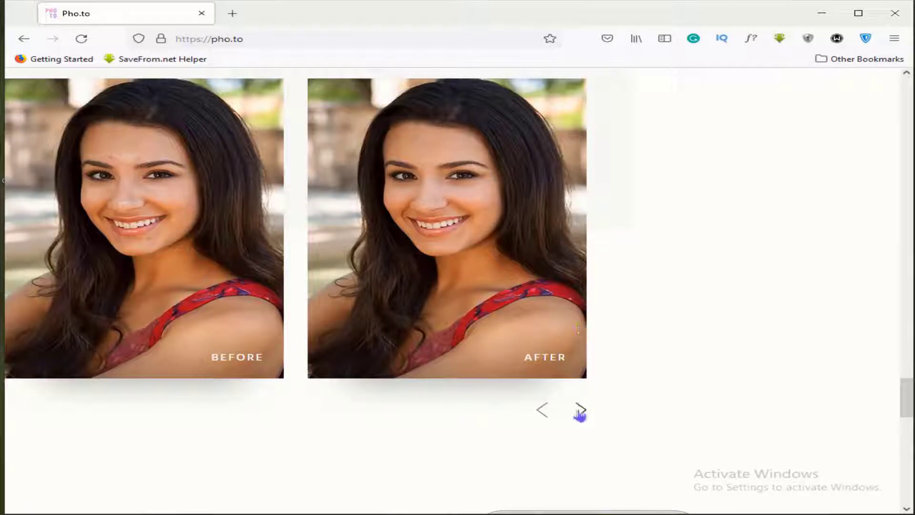
click(580, 411)
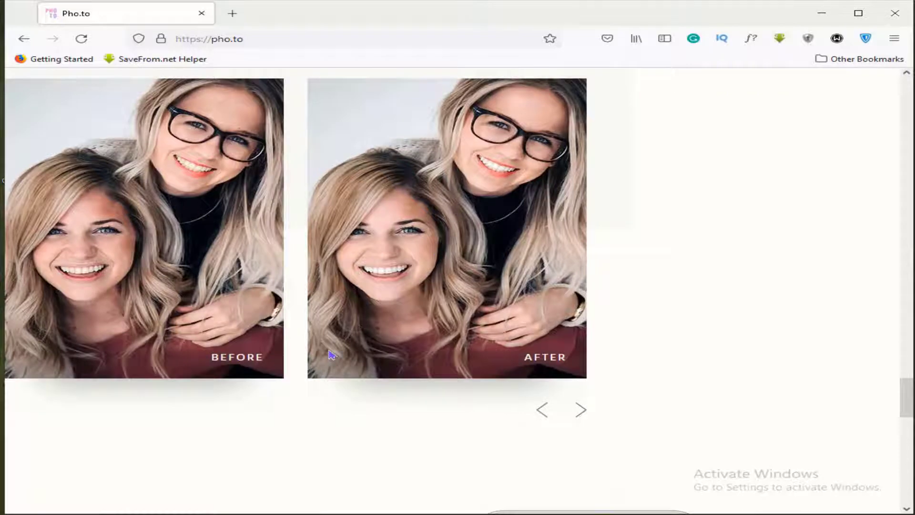
Step: Open the Photo editor page linked in the footer of the home page
scroll(331, 355, down, 10)
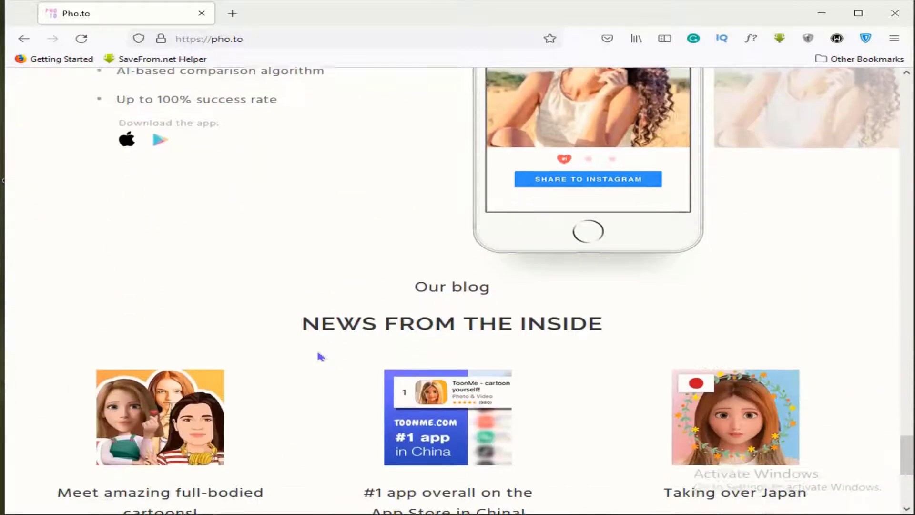
scroll(321, 356, down, 4)
scroll(321, 357, down, 3)
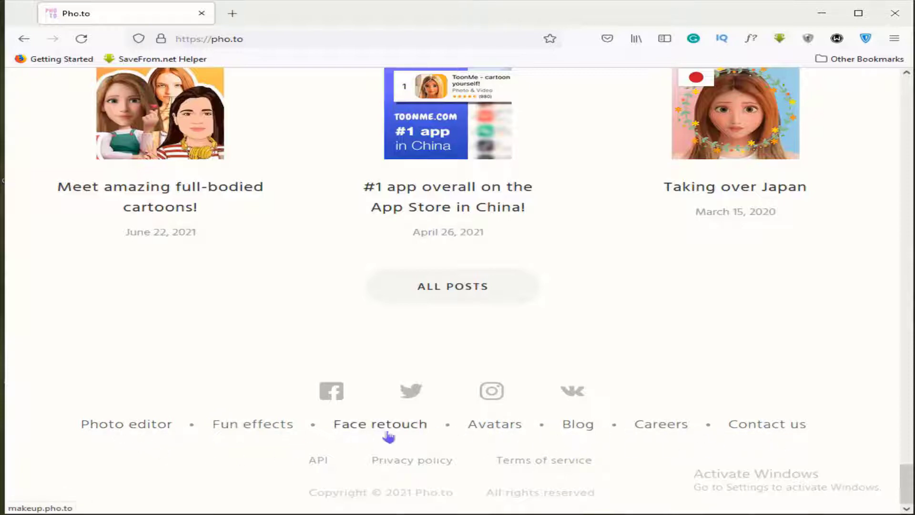
click(135, 431)
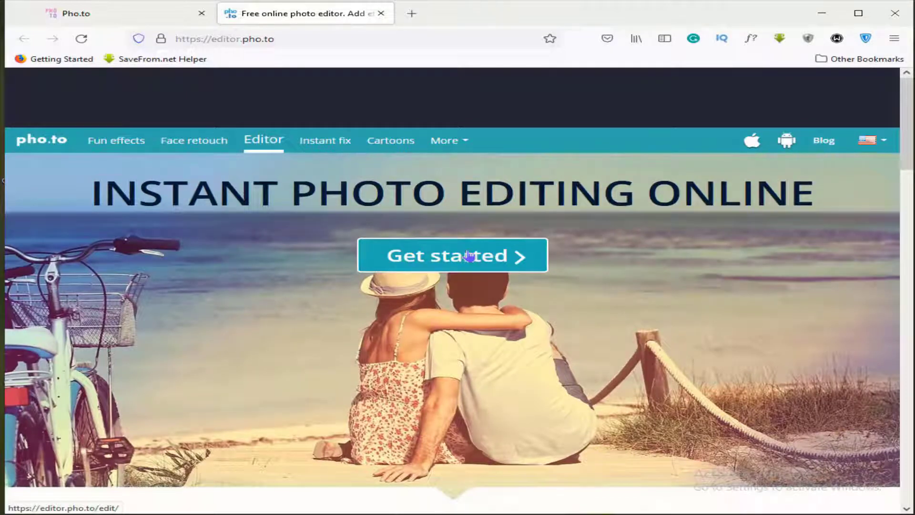
Step: Review the crop, rotate and image adjustment features on the landing page and start the online editor
scroll(424, 418, down, 10)
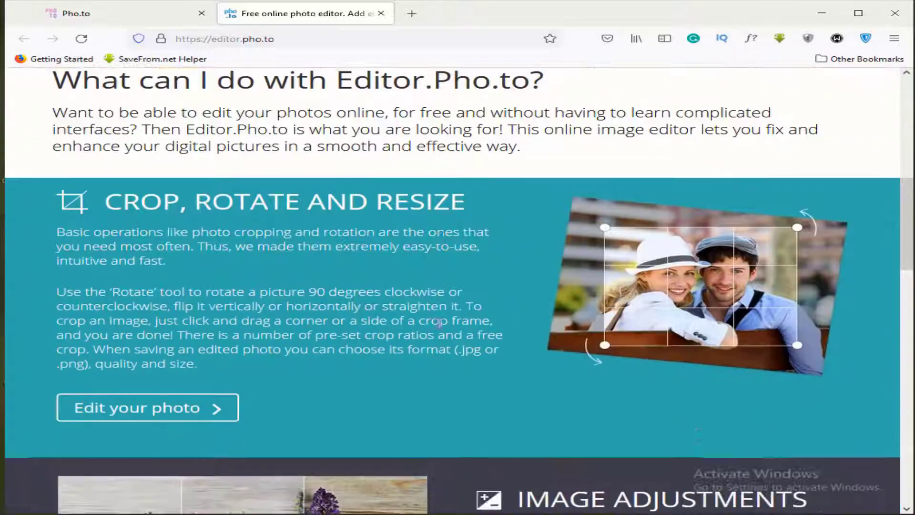
scroll(424, 418, down, 6)
scroll(435, 439, up, 14)
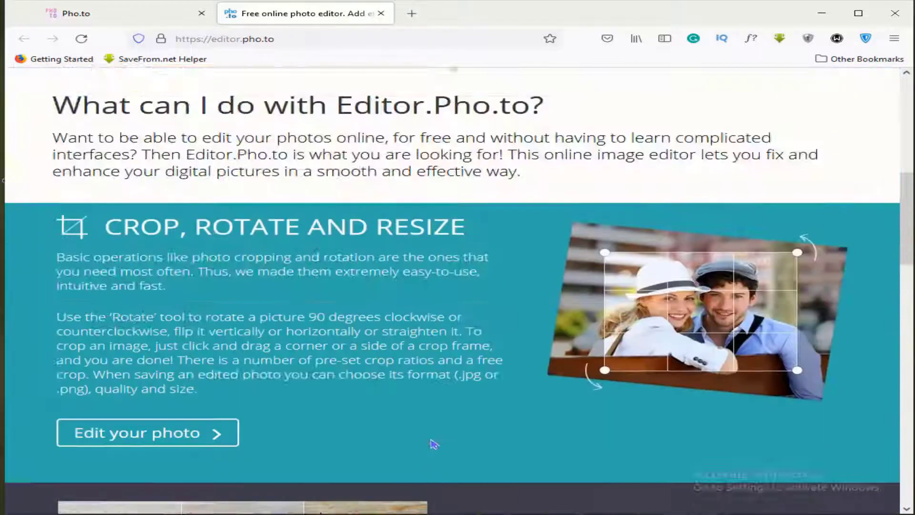
scroll(431, 437, up, 3)
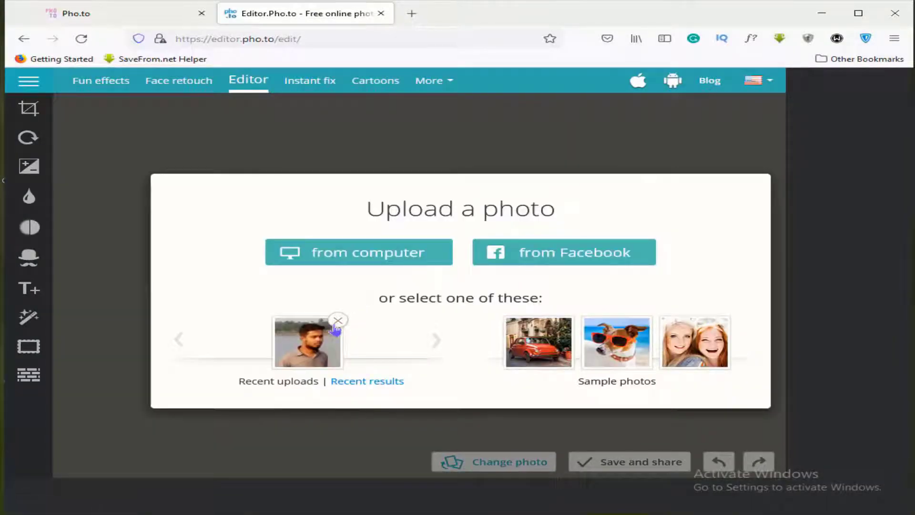
Step: Remove the recent upload and the recent result from the photo upload dialog
click(338, 320)
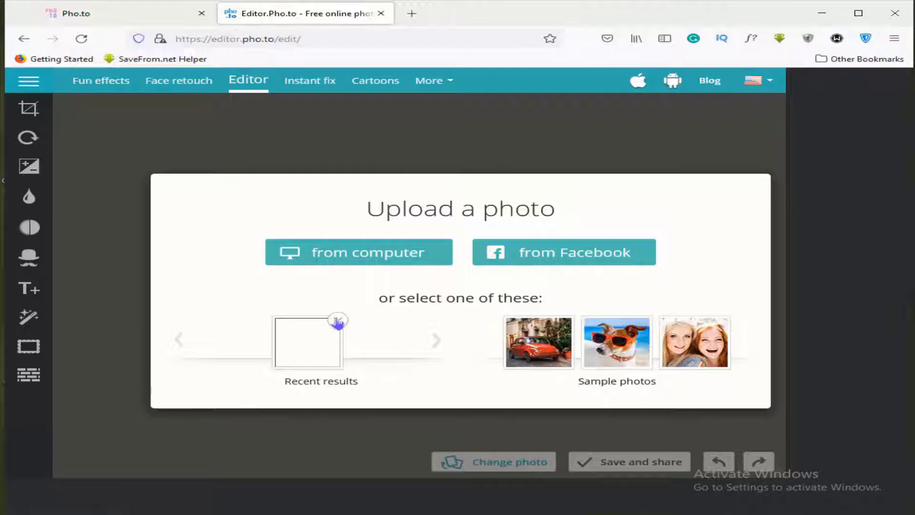
click(338, 320)
Step: Upload IMG_0266.JPG from the computer, out of the Youtube-video-6 folder inside QMRURbW on drive G:
click(382, 263)
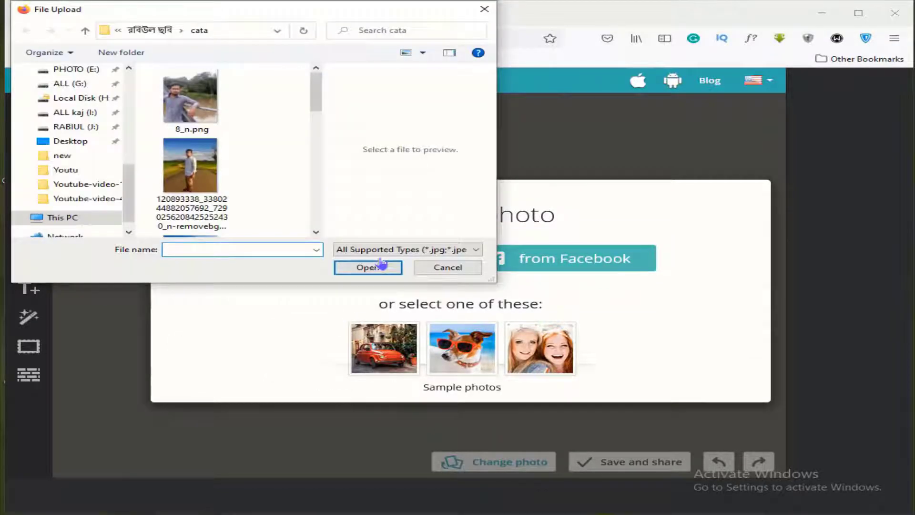
scroll(100, 185, up, 1)
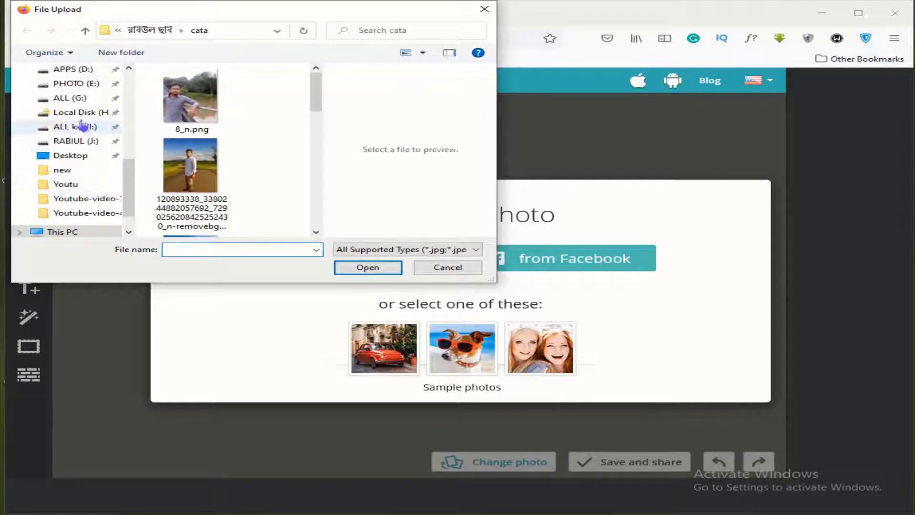
click(78, 101)
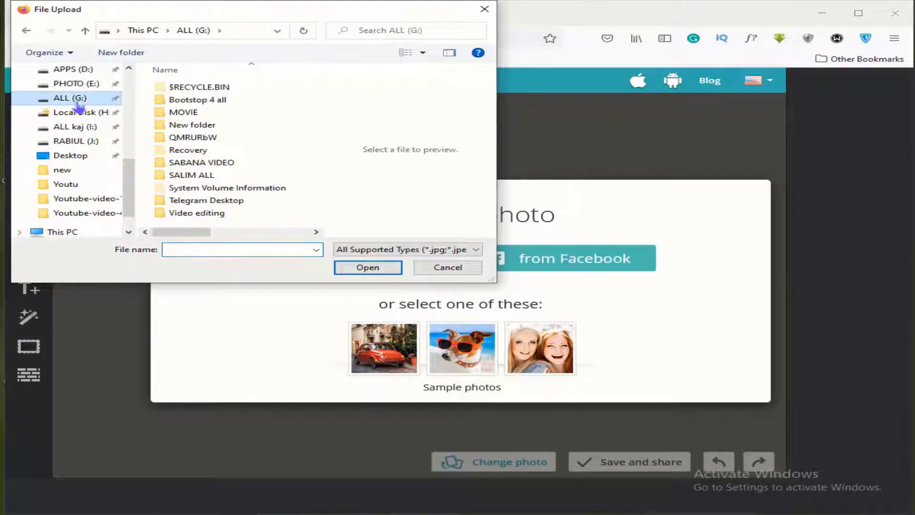
double_click(222, 142)
double_click(223, 141)
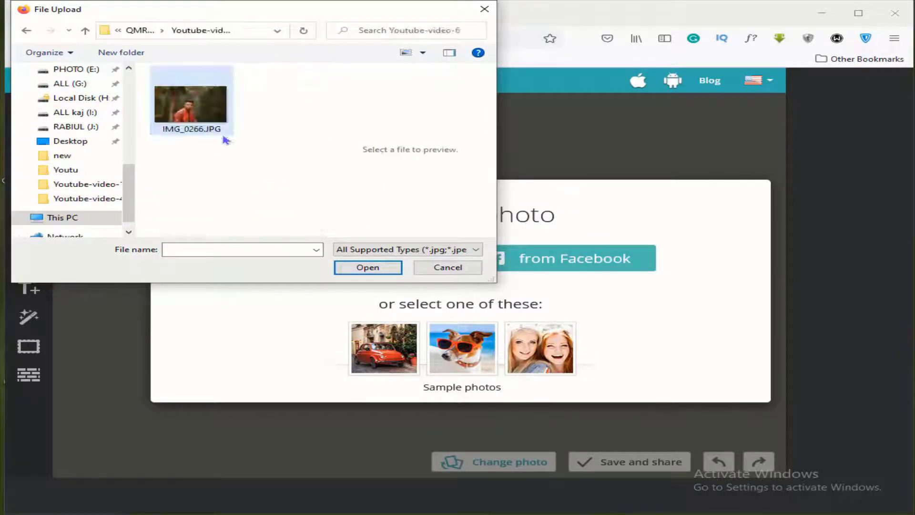
click(210, 122)
click(348, 264)
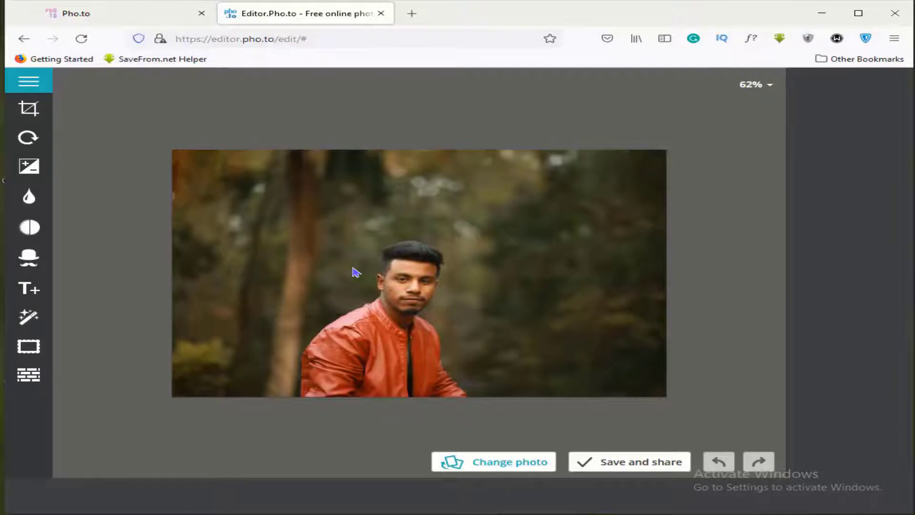
Step: Set the zoom level of the uploaded photo to 85%
scroll(368, 275, up, 3)
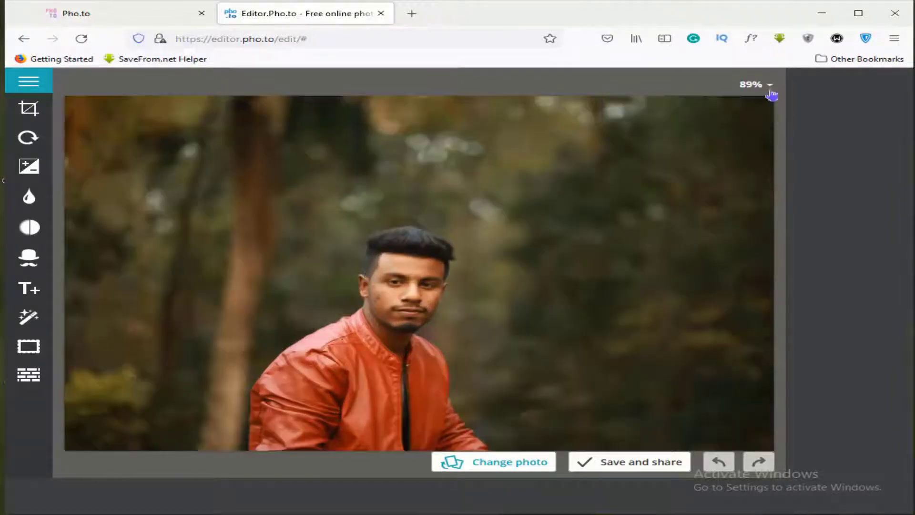
mouse_move(753, 183)
mouse_move(753, 188)
mouse_down()
mouse_move(765, 123)
mouse_move(756, 180)
mouse_up()
scroll(373, 331, down, 5)
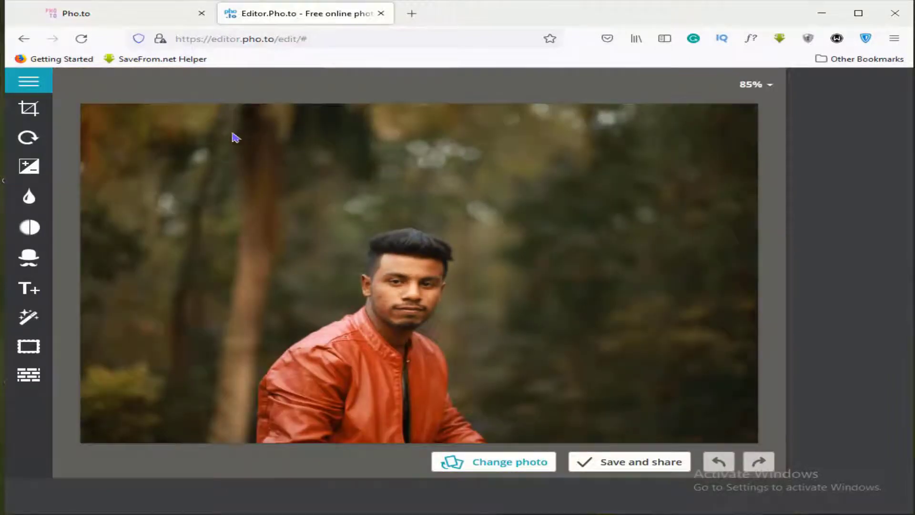
Step: Crop the photo around the man to about 575 by 534 with no ratio constraint and apply the crop
click(39, 113)
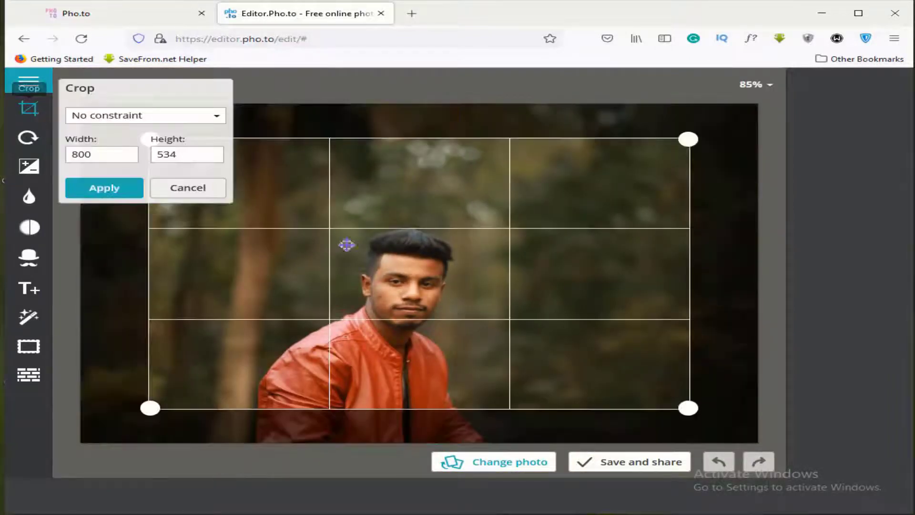
drag(692, 142, 572, 203)
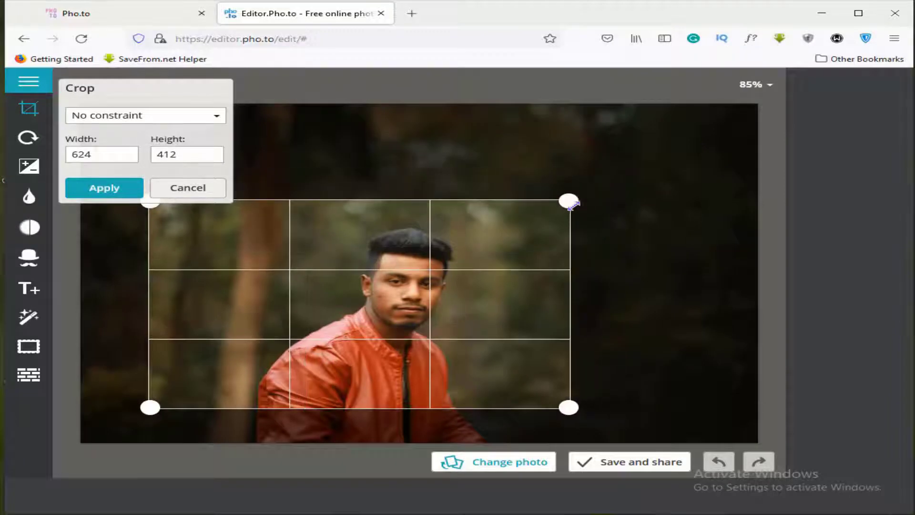
drag(361, 347, 404, 374)
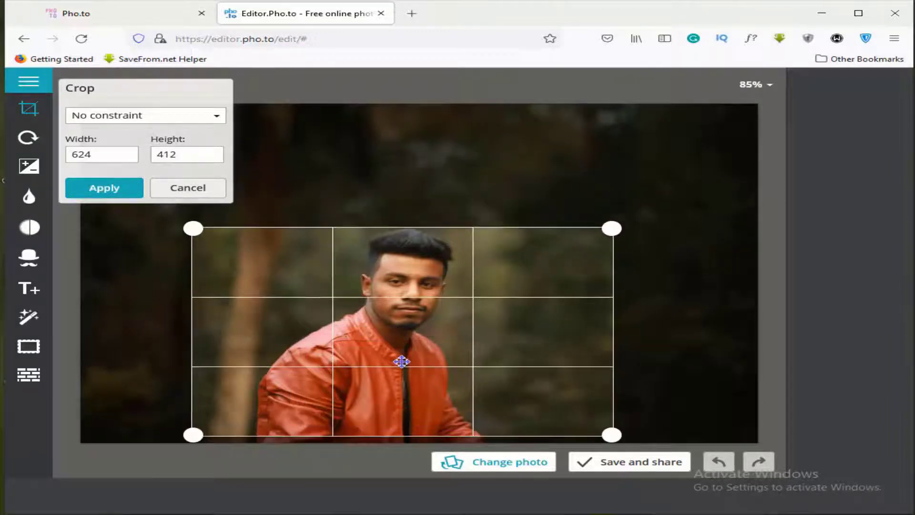
drag(423, 206, 428, 172)
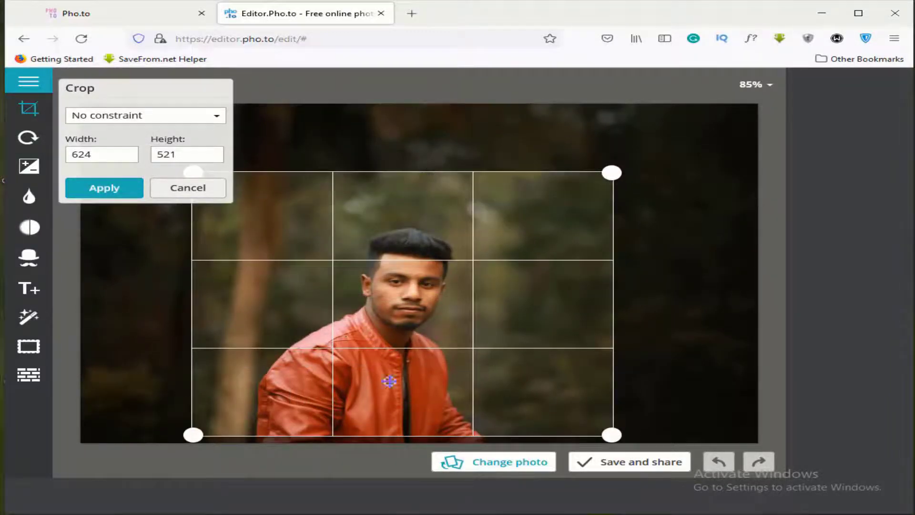
drag(381, 435, 388, 453)
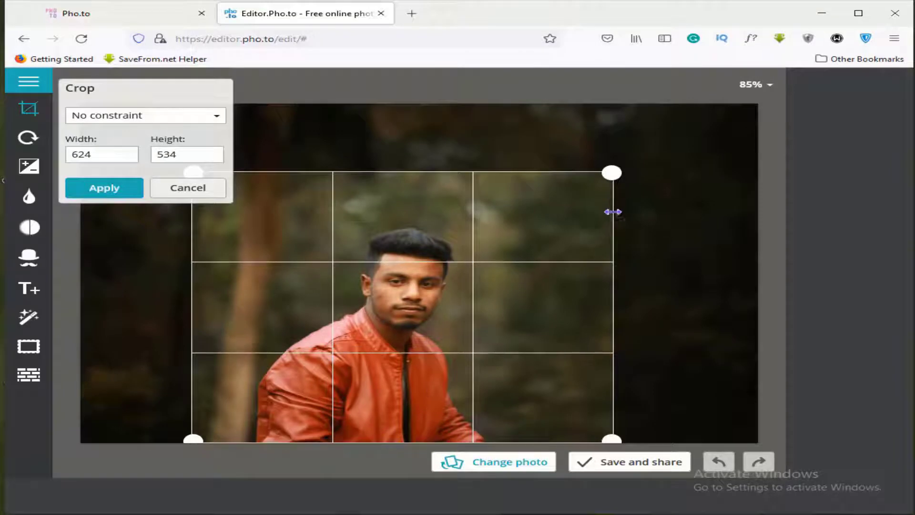
drag(618, 267, 586, 270)
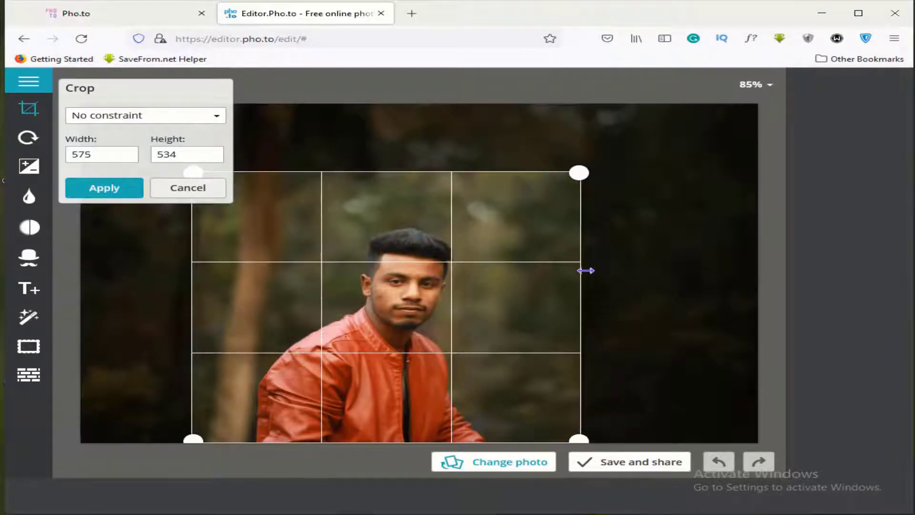
click(106, 188)
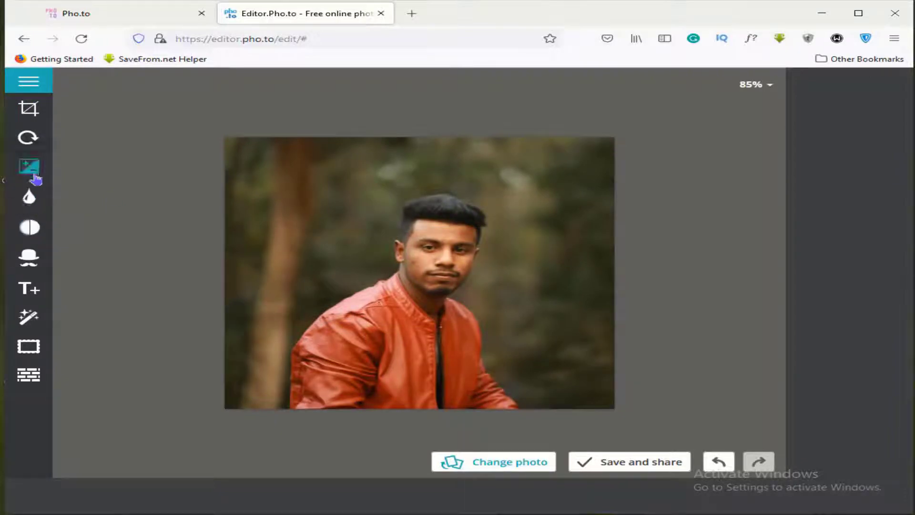
Step: Try a color adjustment on the photo with saturation 12.5, hue 12.5 and temperature 6
click(30, 198)
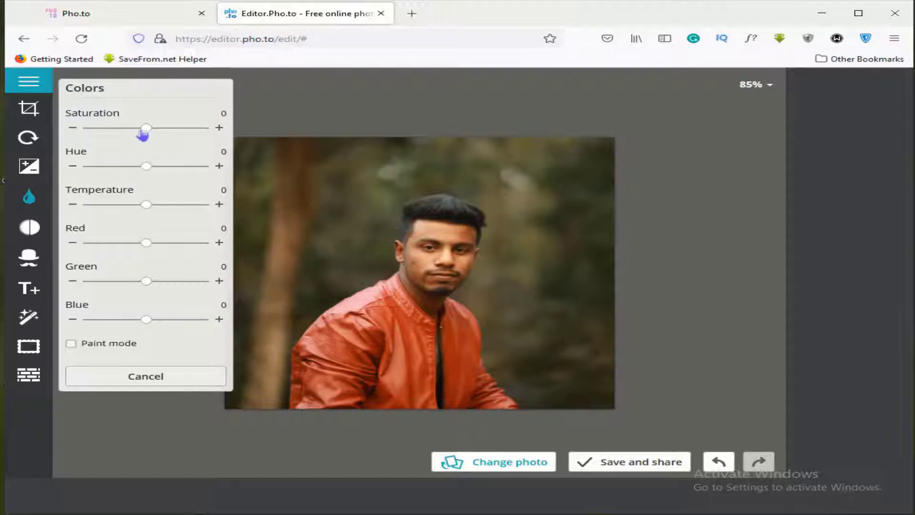
drag(142, 135, 159, 134)
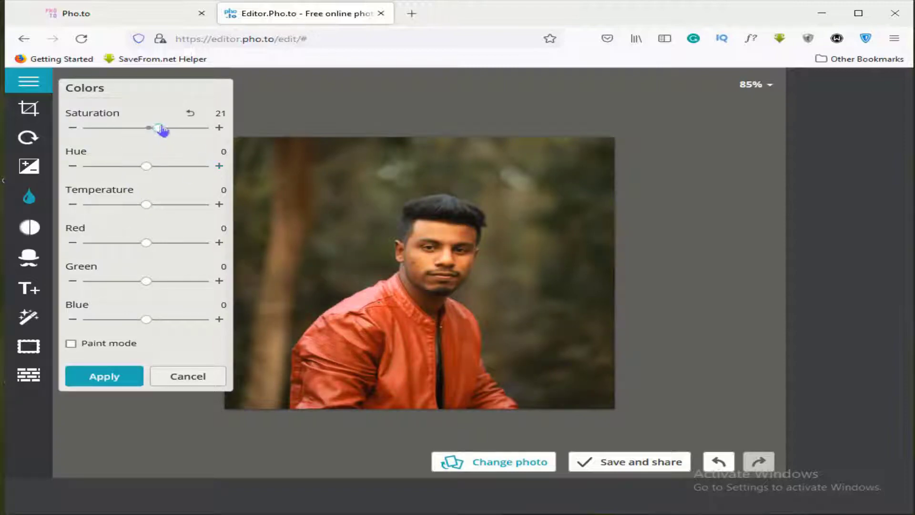
mouse_move(158, 128)
mouse_down()
mouse_move(197, 130)
mouse_move(168, 131)
mouse_up()
drag(158, 132, 155, 135)
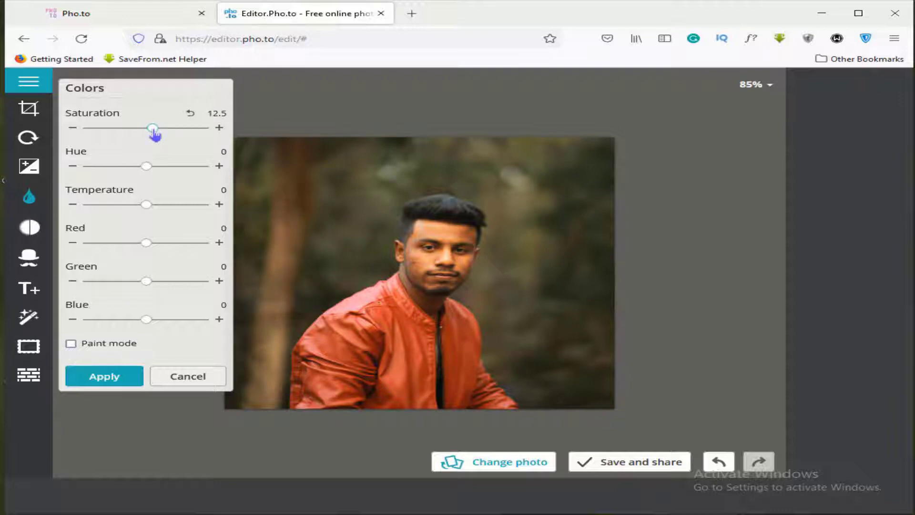
drag(145, 168, 152, 171)
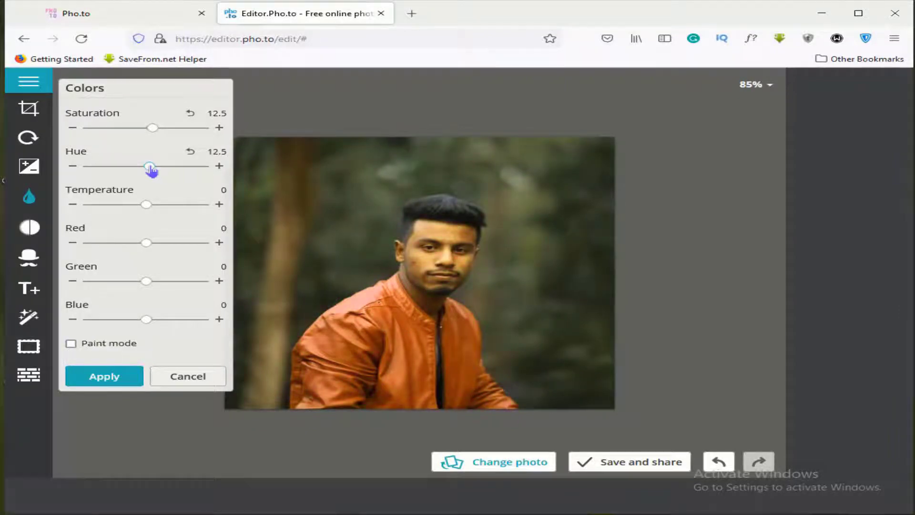
drag(146, 208, 153, 210)
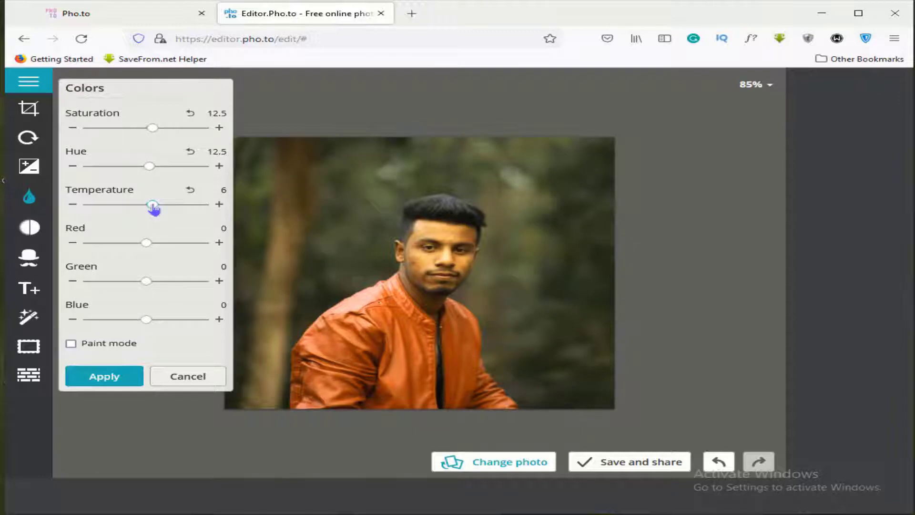
Step: Try raising the photo's red channel to 46 and its green and blue channels to 32
drag(144, 246, 156, 244)
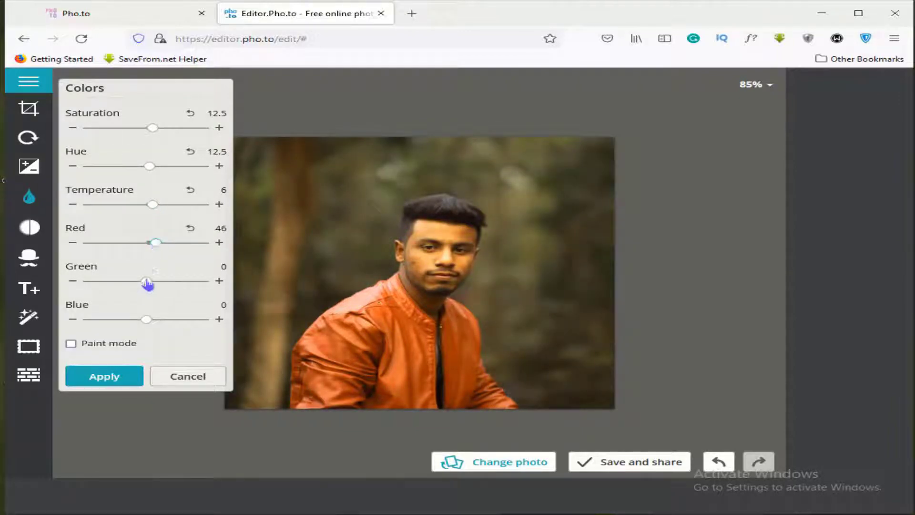
drag(147, 285, 152, 284)
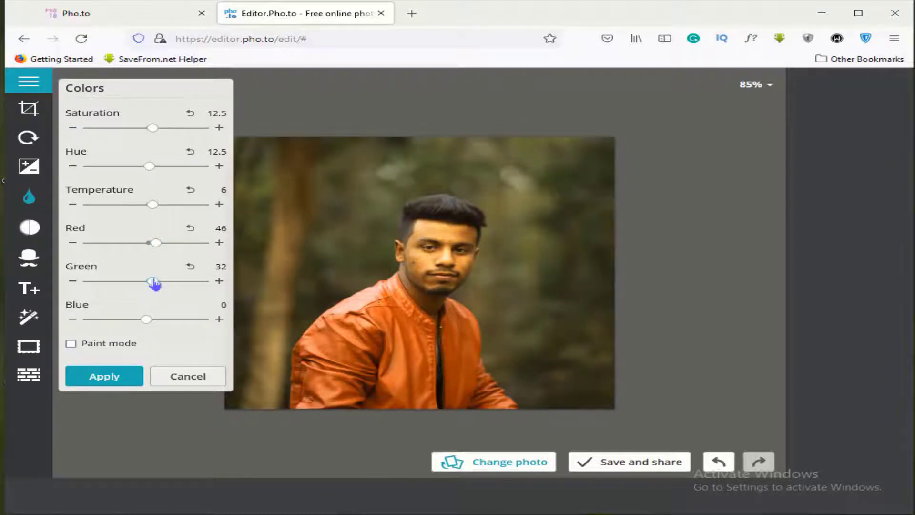
drag(147, 320, 154, 323)
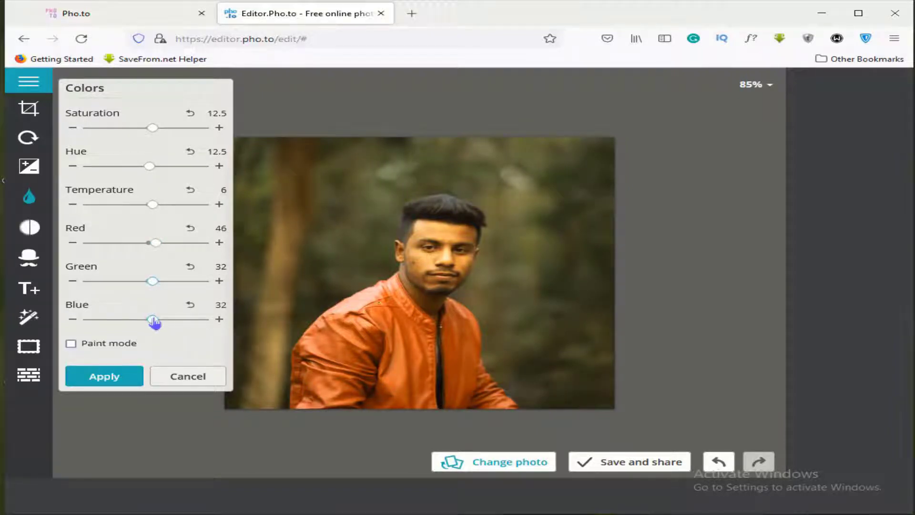
Step: Enable paint mode for the color adjustment, enlarge the brush, and try painting and erasing the effect over the face
click(71, 344)
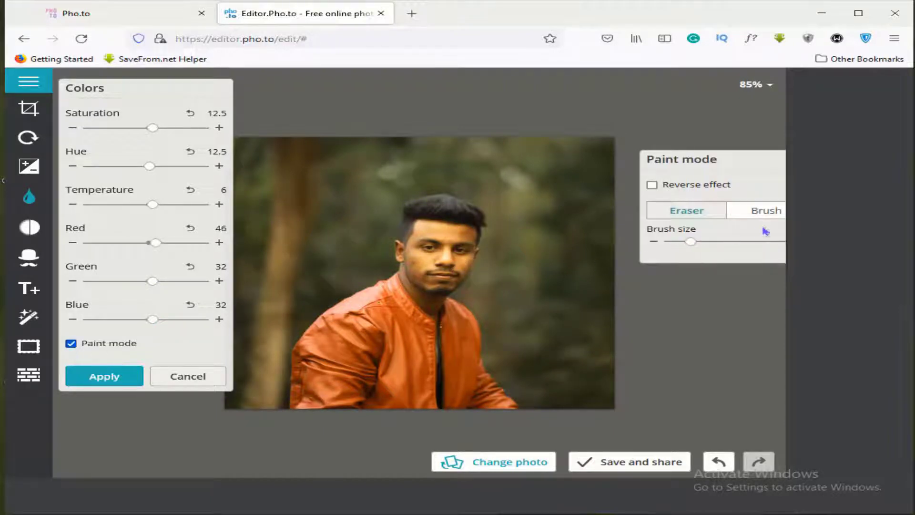
click(770, 211)
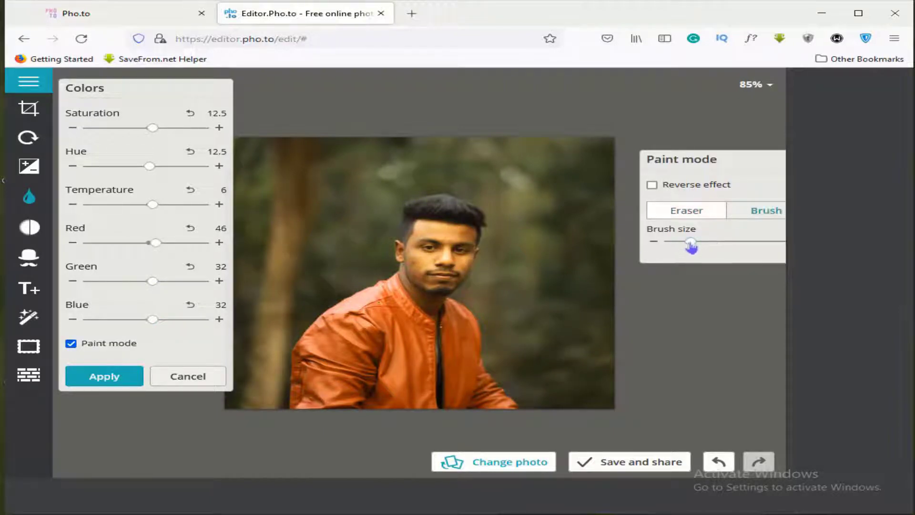
drag(690, 242, 706, 242)
mouse_move(454, 249)
mouse_down()
mouse_move(436, 267)
mouse_move(419, 259)
mouse_move(423, 233)
mouse_move(446, 228)
mouse_move(413, 286)
mouse_up()
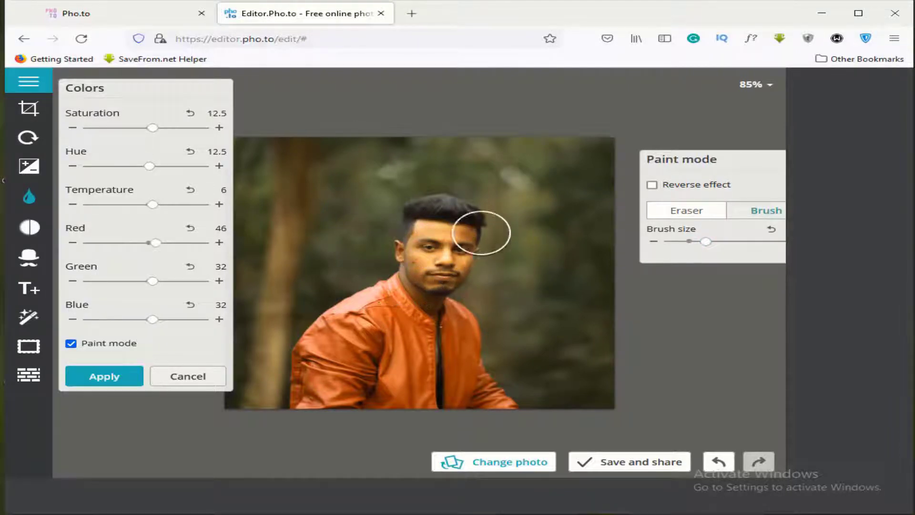
click(698, 219)
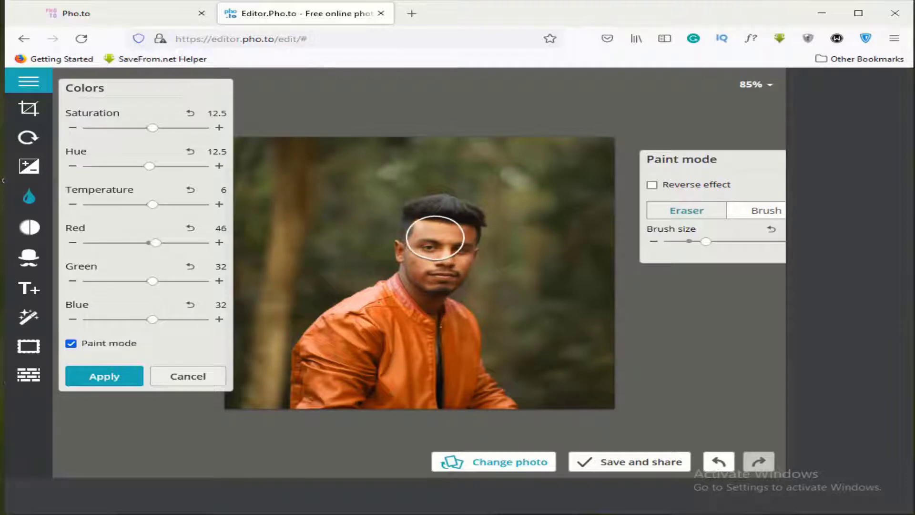
Step: Using a smaller brush, try painting the color effect onto the dark spot on the cheek and erasing it again
mouse_move(759, 92)
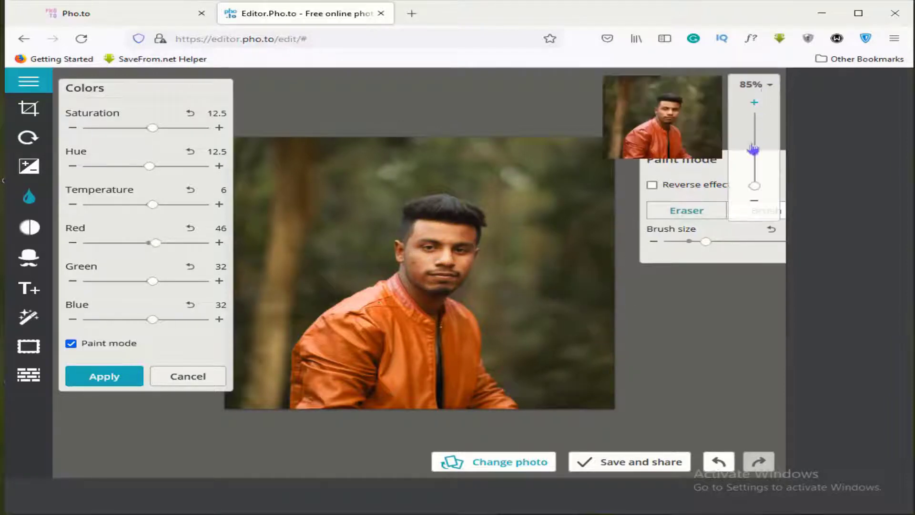
drag(754, 185, 754, 163)
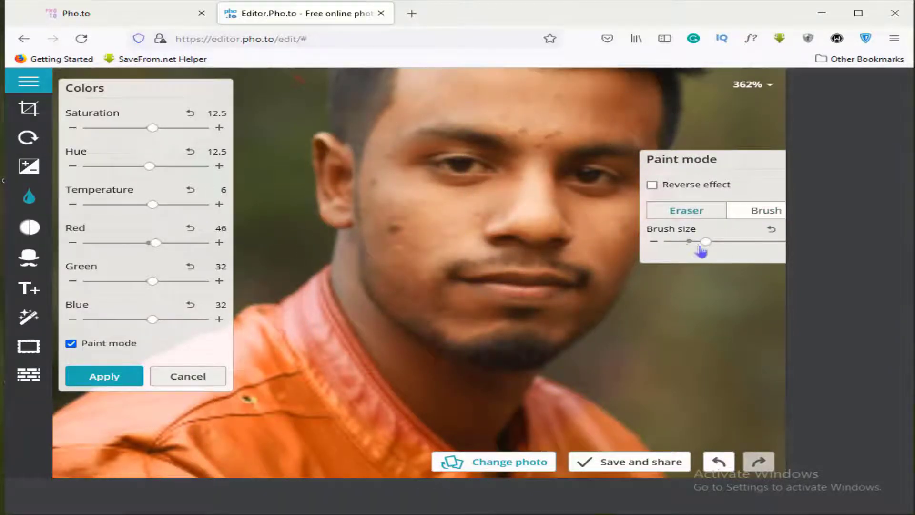
drag(703, 243, 672, 243)
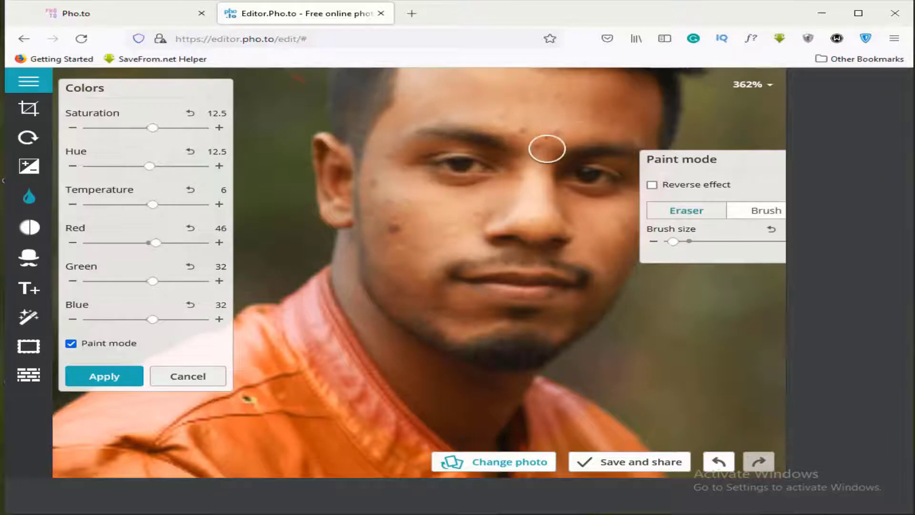
click(777, 215)
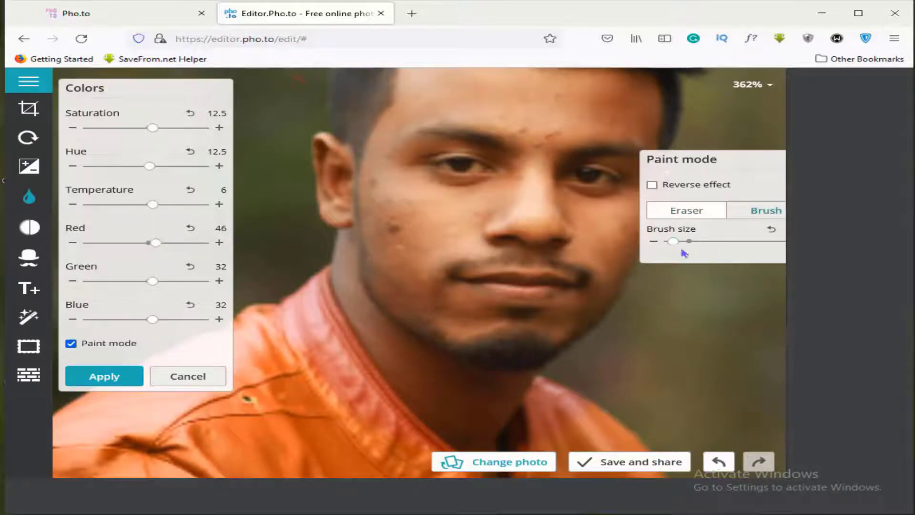
drag(397, 224, 394, 245)
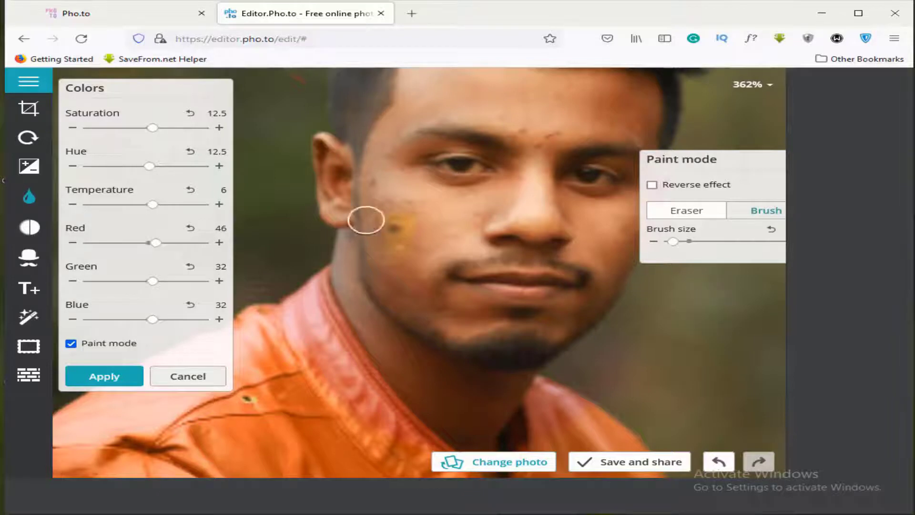
click(689, 214)
mouse_move(396, 209)
mouse_down()
mouse_move(394, 248)
mouse_move(409, 208)
mouse_move(413, 235)
mouse_up()
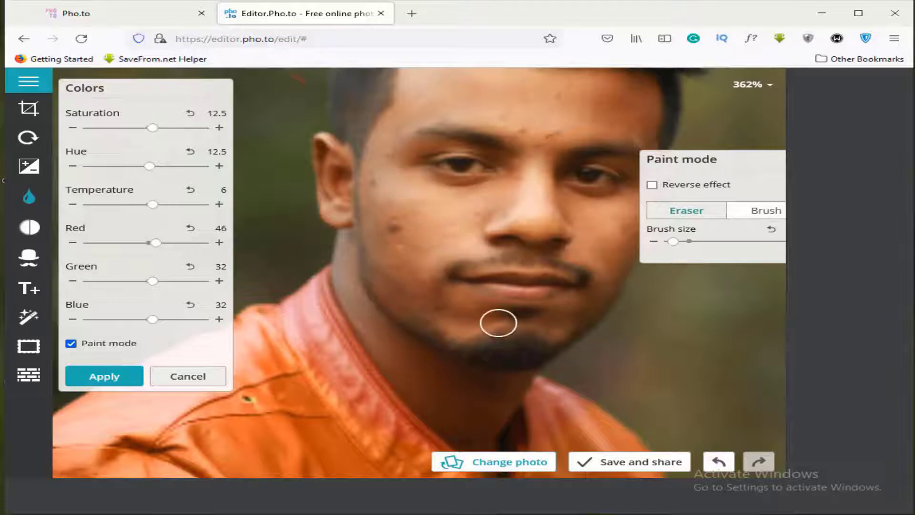
Step: Try red 96, temperature 22 and hue 45.25 on the photo, and discard all the color adjustments
click(775, 85)
drag(754, 160, 756, 173)
mouse_move(318, 371)
mouse_down()
mouse_move(336, 346)
mouse_move(345, 366)
mouse_move(374, 375)
mouse_move(364, 377)
mouse_move(406, 377)
mouse_move(388, 342)
mouse_move(402, 349)
mouse_move(406, 330)
mouse_up()
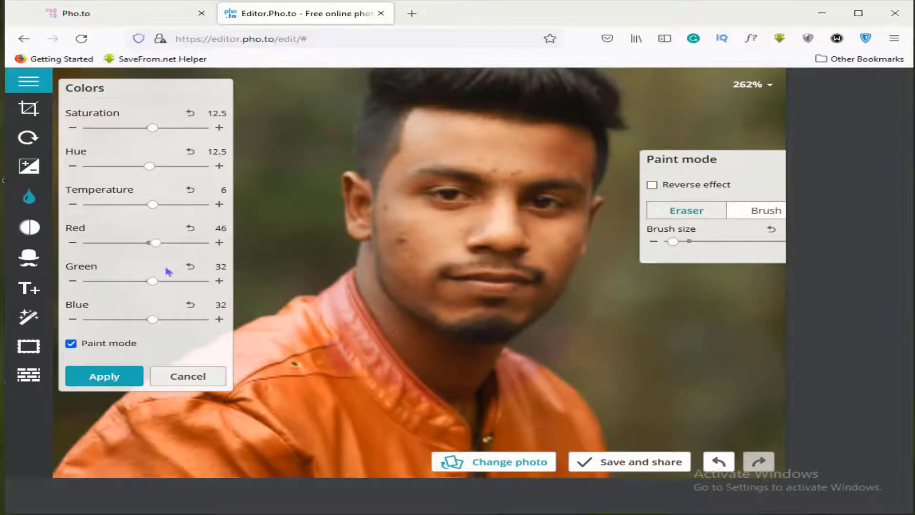
drag(161, 248, 169, 248)
drag(154, 206, 171, 205)
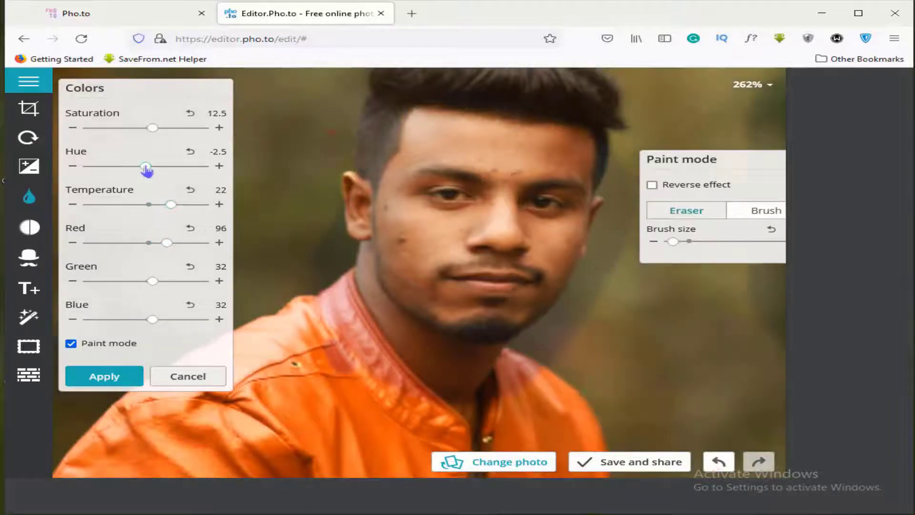
drag(146, 168, 160, 166)
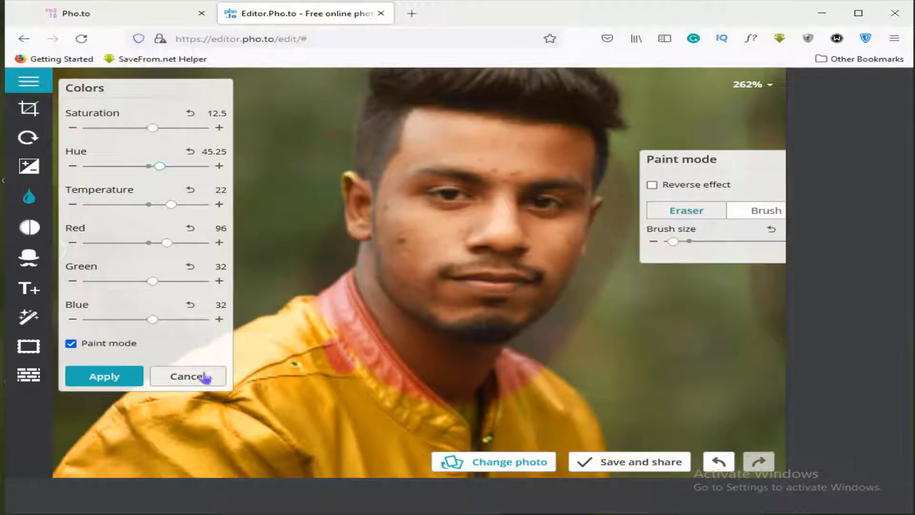
click(188, 377)
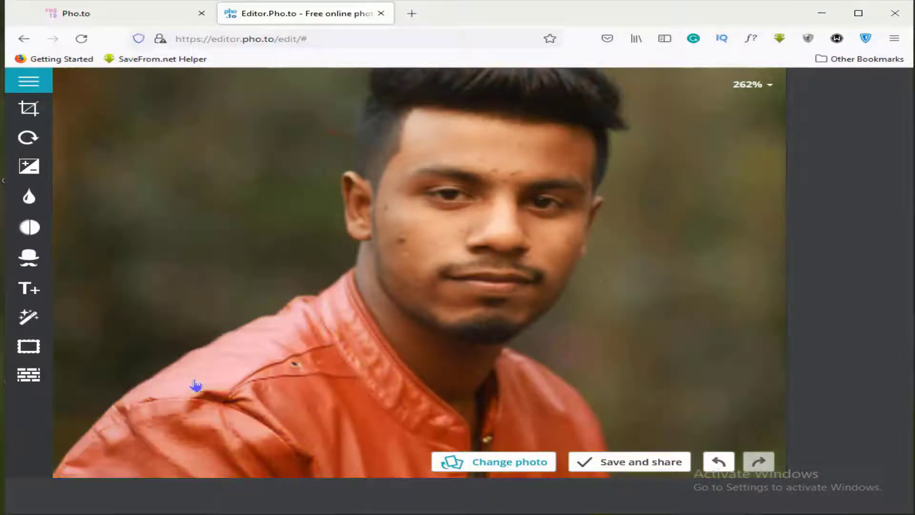
Step: Try the Sepia effect on the photo at a strength of 0.55 and discard it
click(769, 86)
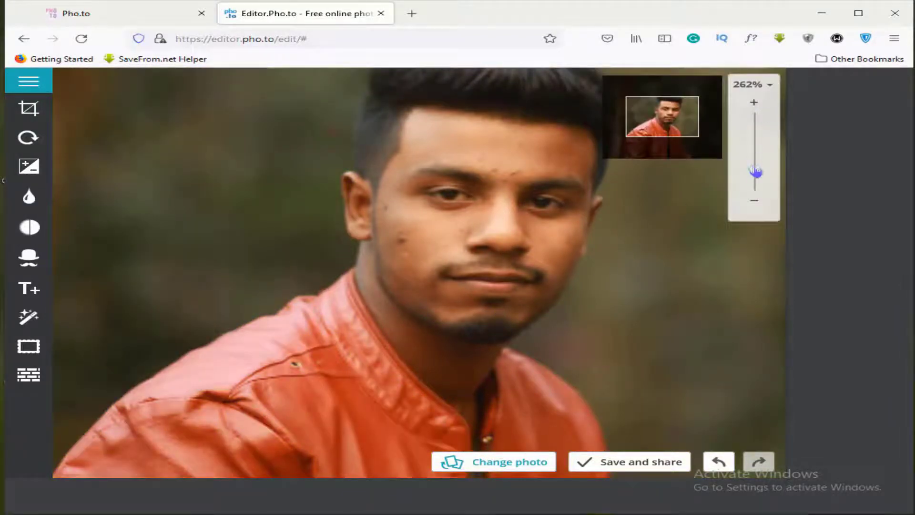
drag(756, 172, 756, 184)
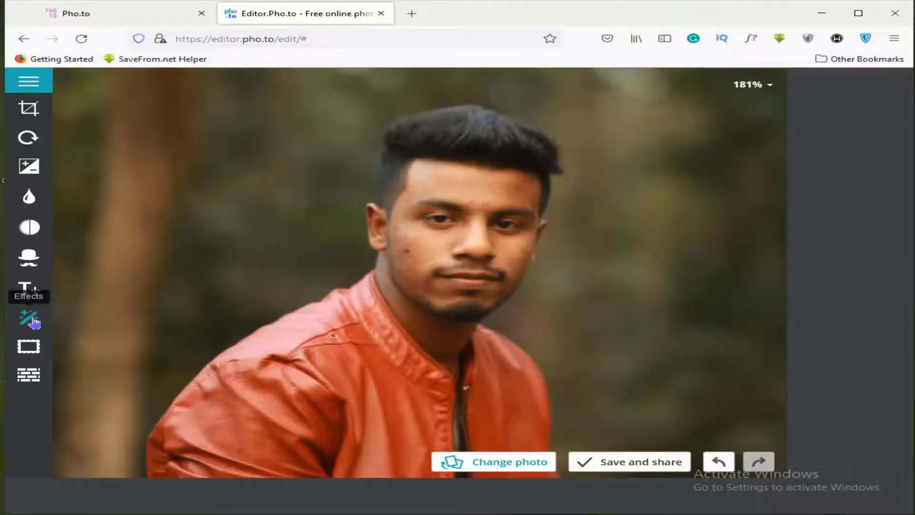
click(33, 320)
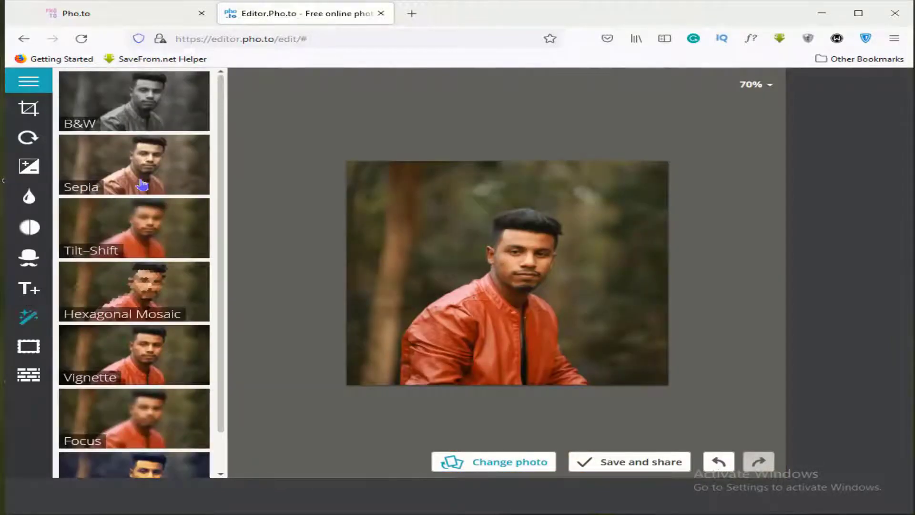
click(146, 174)
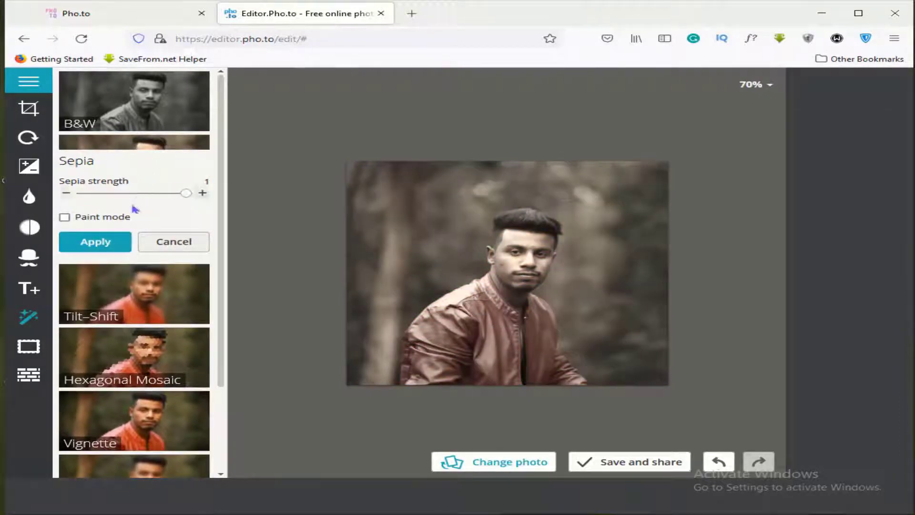
drag(189, 197, 138, 198)
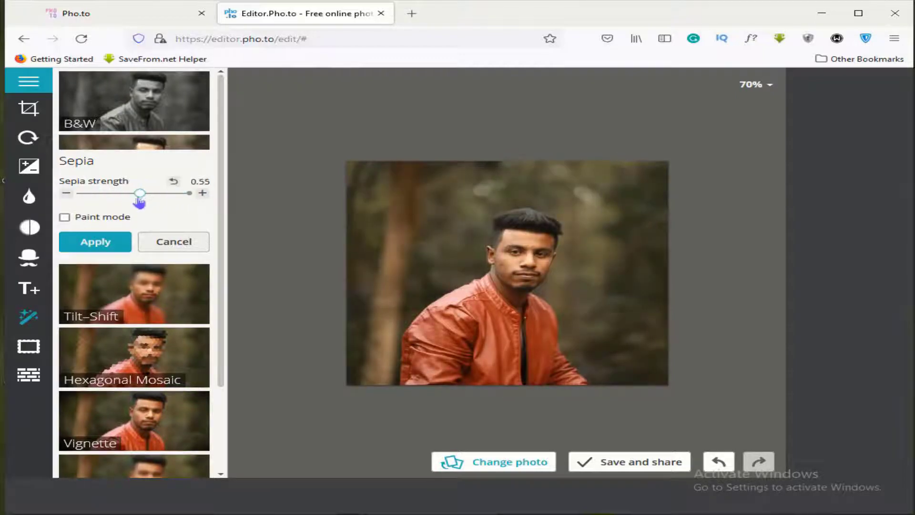
click(173, 241)
Step: Try the Tilt-Shift effect at blur radius 36, widening and tilting the sharp band around the head and shoulders, and discard it
click(157, 247)
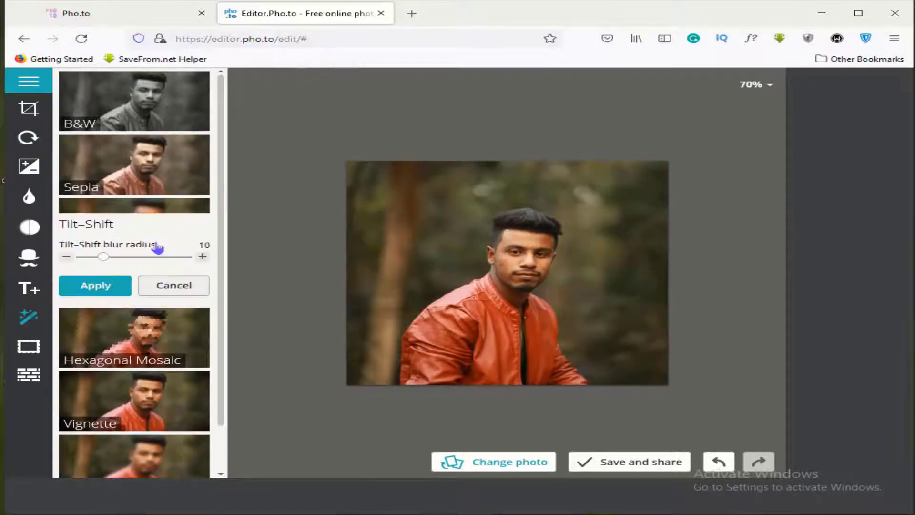
drag(511, 278, 518, 253)
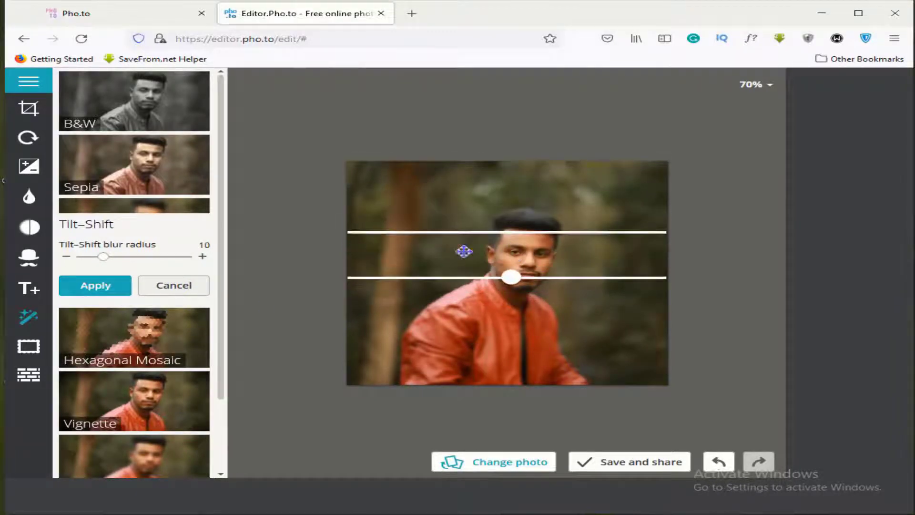
drag(107, 258, 159, 259)
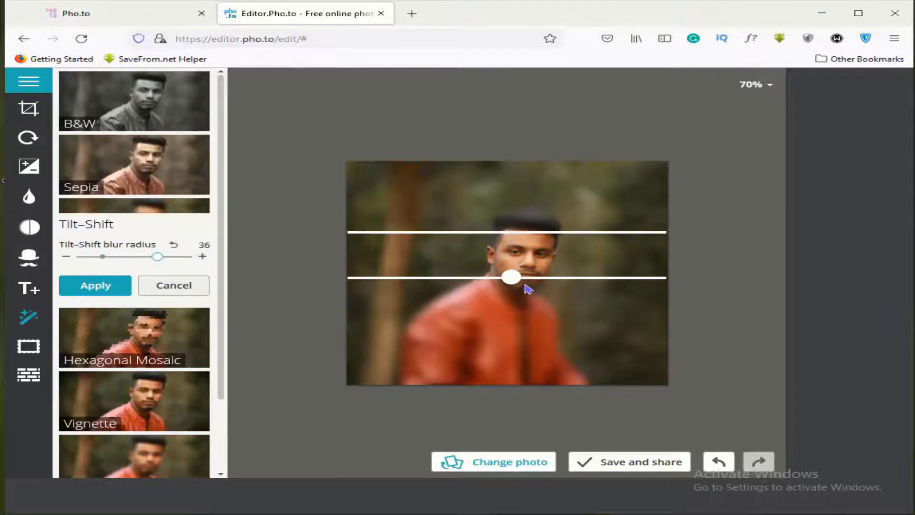
drag(510, 278, 515, 307)
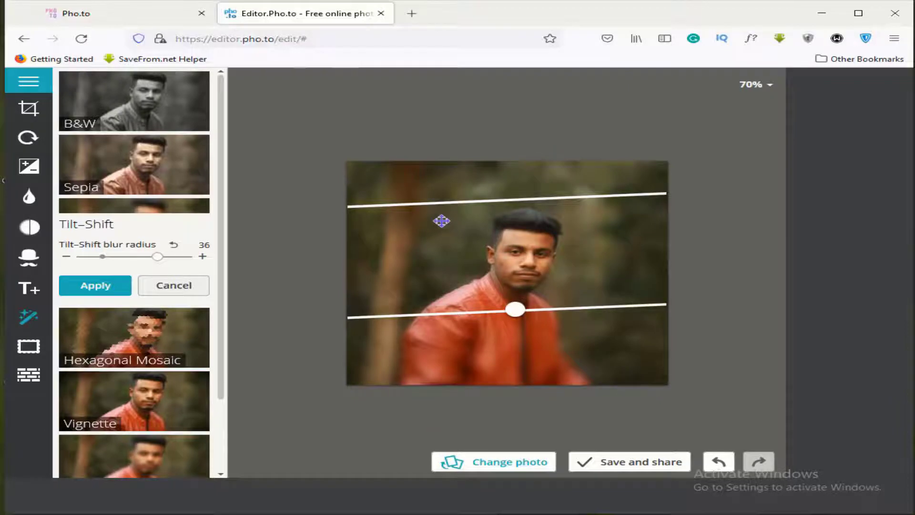
drag(528, 201, 524, 210)
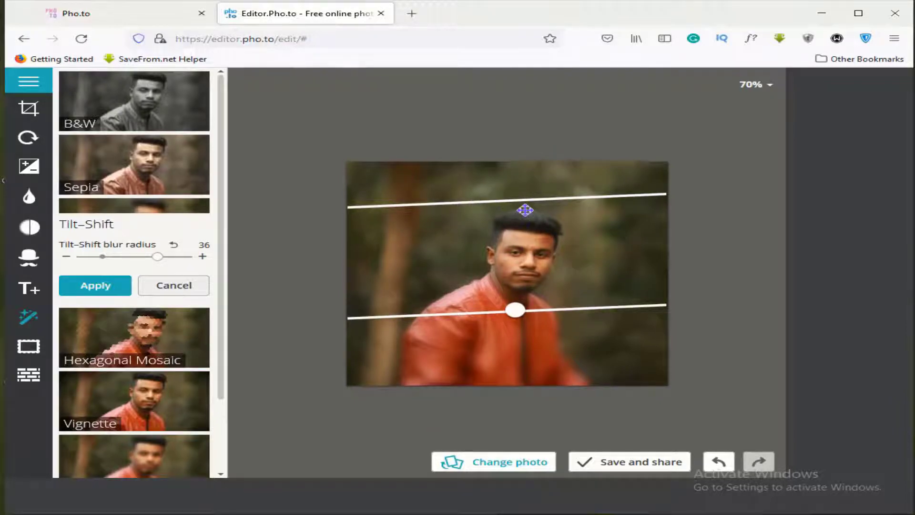
drag(517, 310, 521, 303)
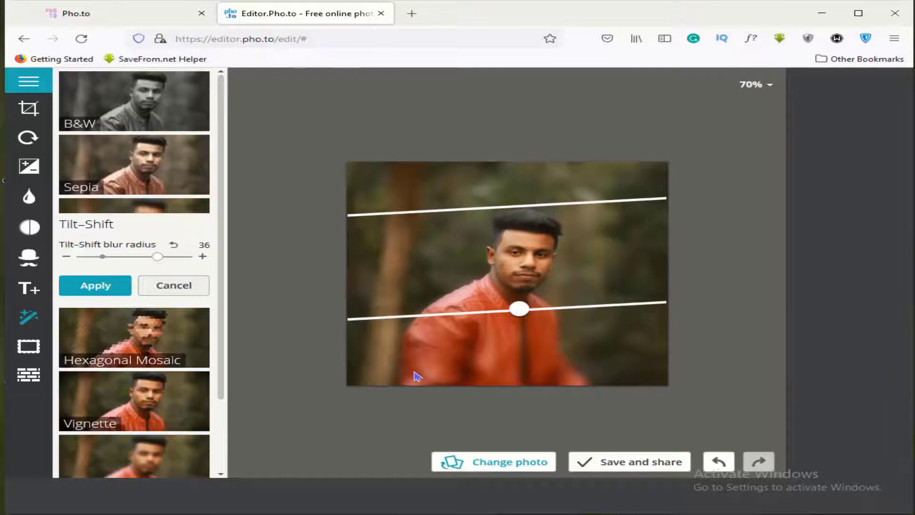
drag(159, 257, 129, 262)
click(159, 286)
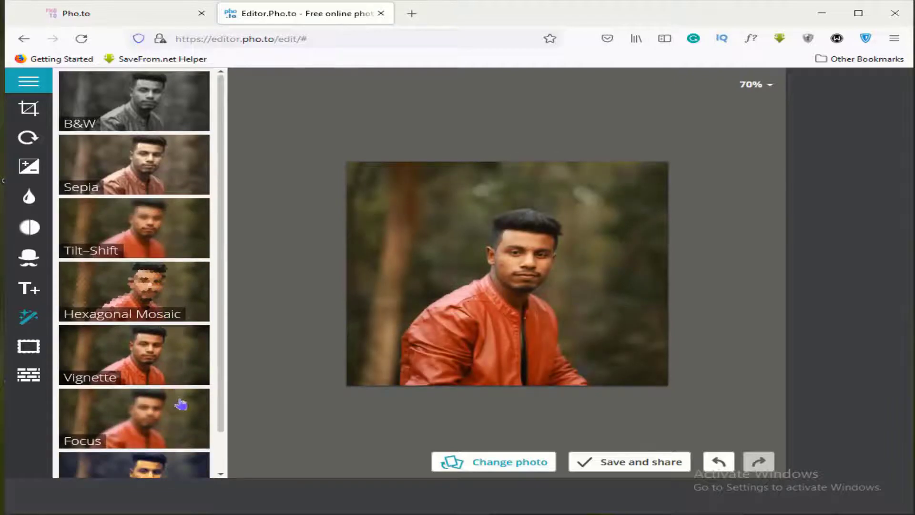
Step: Try the Hexagonal Mosaic effect on the photo at a hexagon size of 5 and discard it
scroll(184, 333, down, 1)
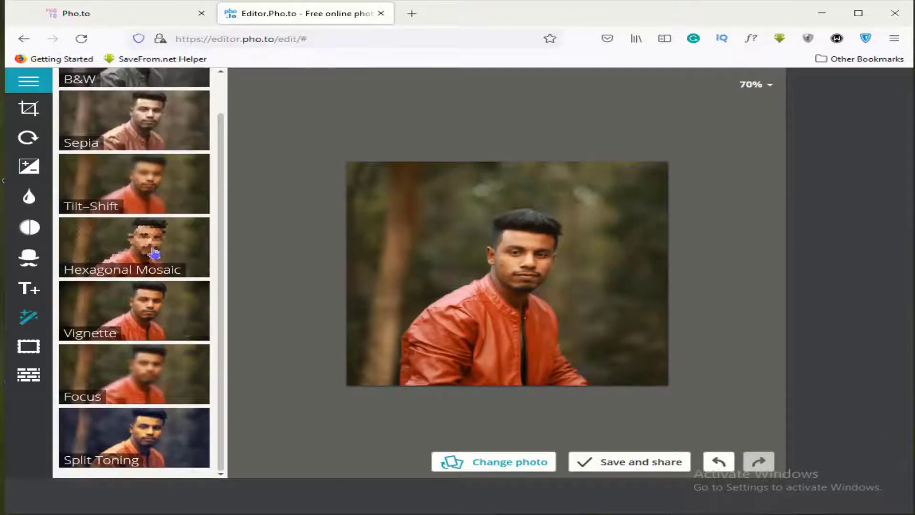
click(154, 253)
drag(127, 304, 77, 309)
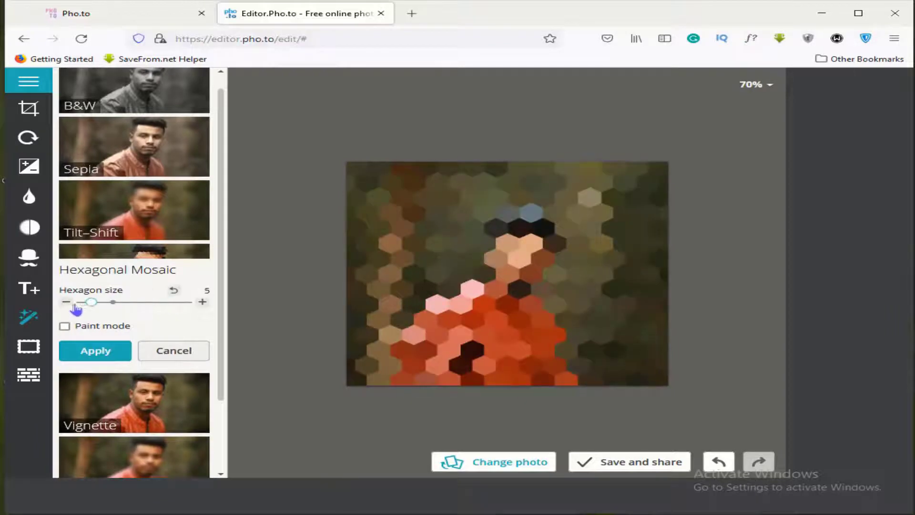
click(174, 351)
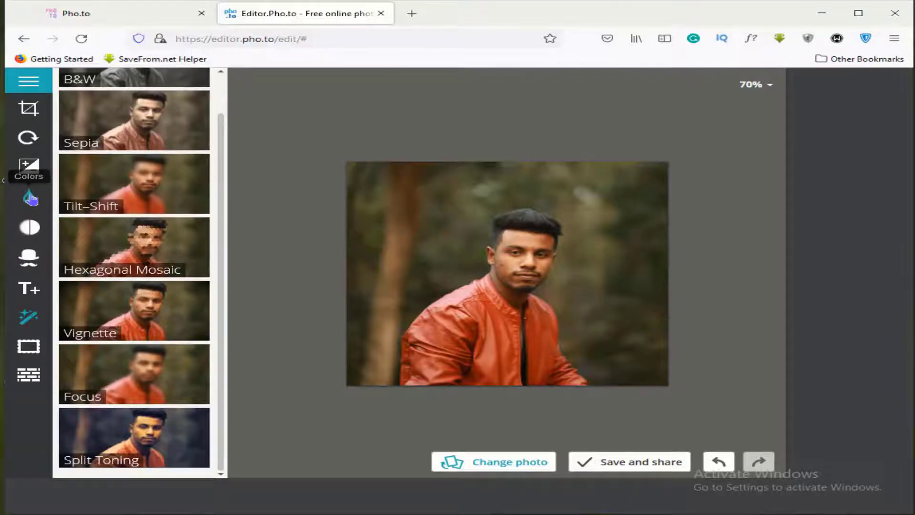
Step: Try sharpening the photo by 3 with paint mode enabled, and discard the sharpness adjustment
click(30, 198)
click(39, 233)
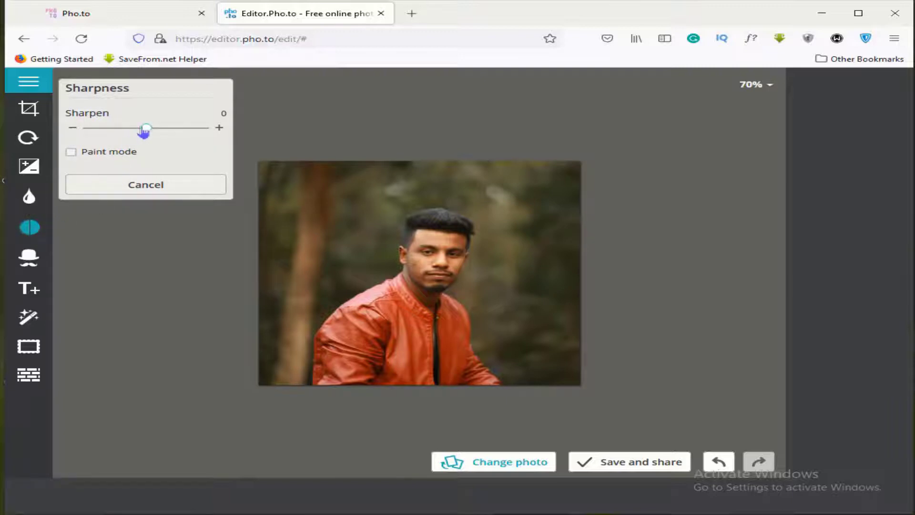
mouse_move(147, 133)
mouse_down()
mouse_move(117, 139)
mouse_move(153, 146)
mouse_up()
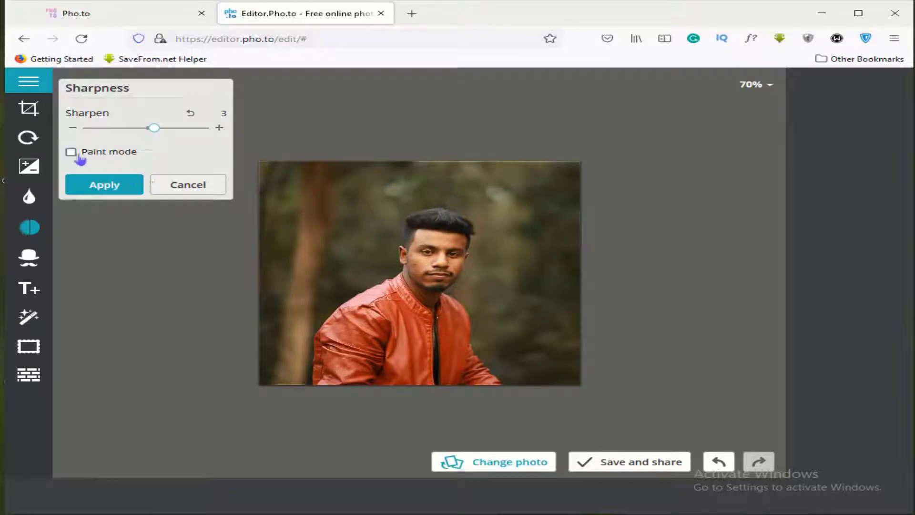
click(72, 153)
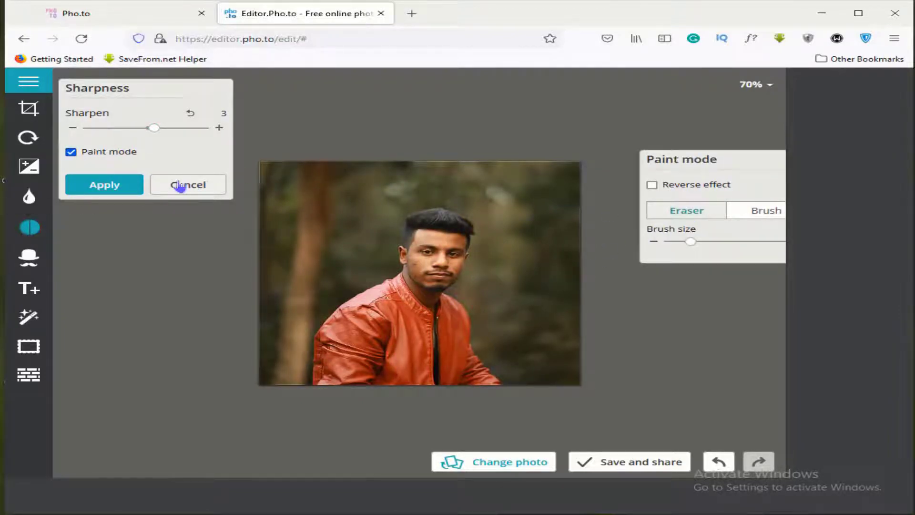
click(180, 186)
Step: Add the blue Christmas tree sticker from Christmas Joy beside the man's head and resize it to 55%
click(28, 261)
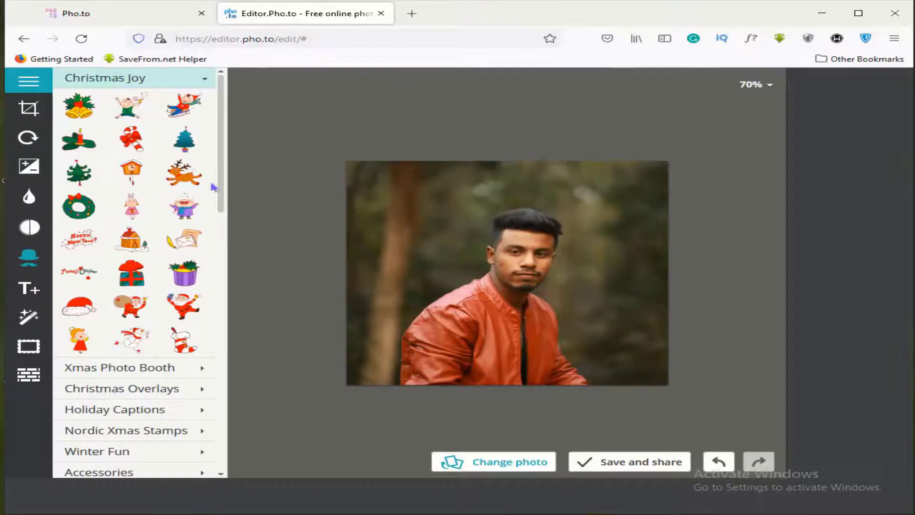
drag(197, 152, 506, 238)
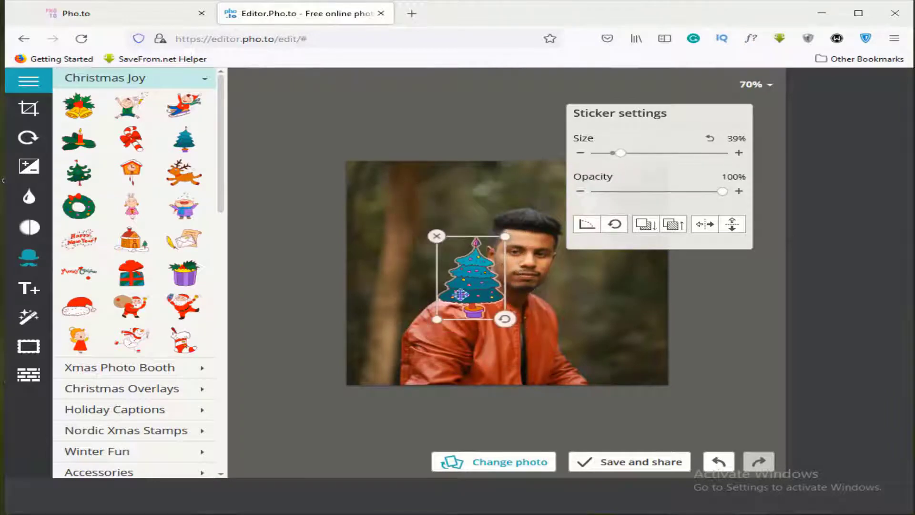
drag(460, 294, 397, 266)
mouse_move(620, 154)
mouse_down()
mouse_move(656, 155)
mouse_move(614, 154)
mouse_up()
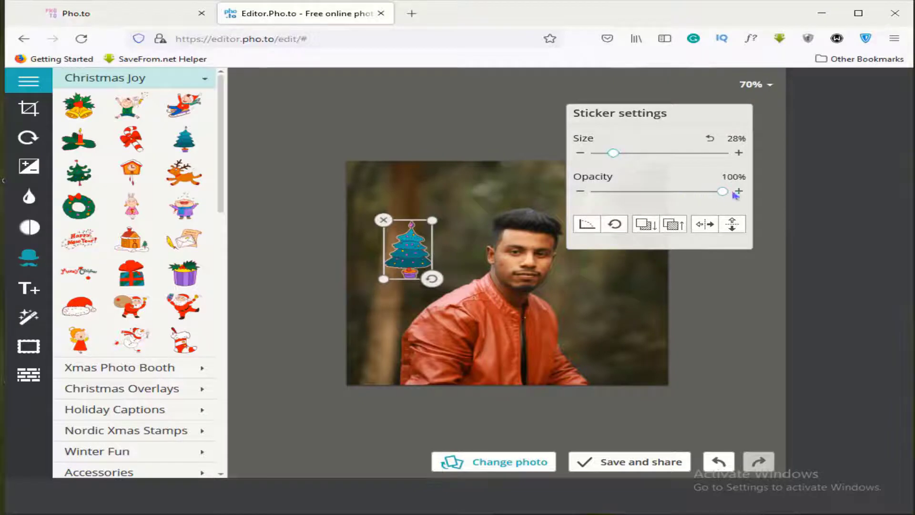
drag(432, 220, 456, 191)
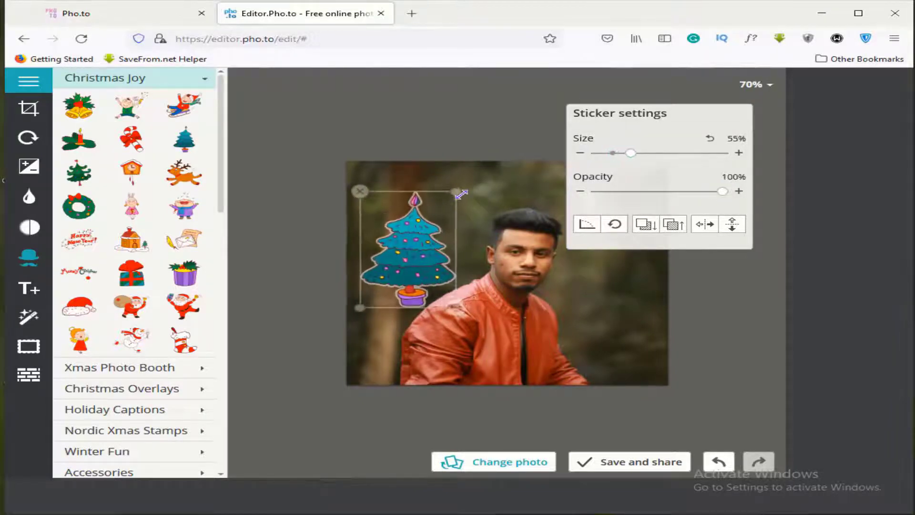
mouse_move(426, 245)
mouse_down()
mouse_move(445, 235)
mouse_move(436, 234)
mouse_up()
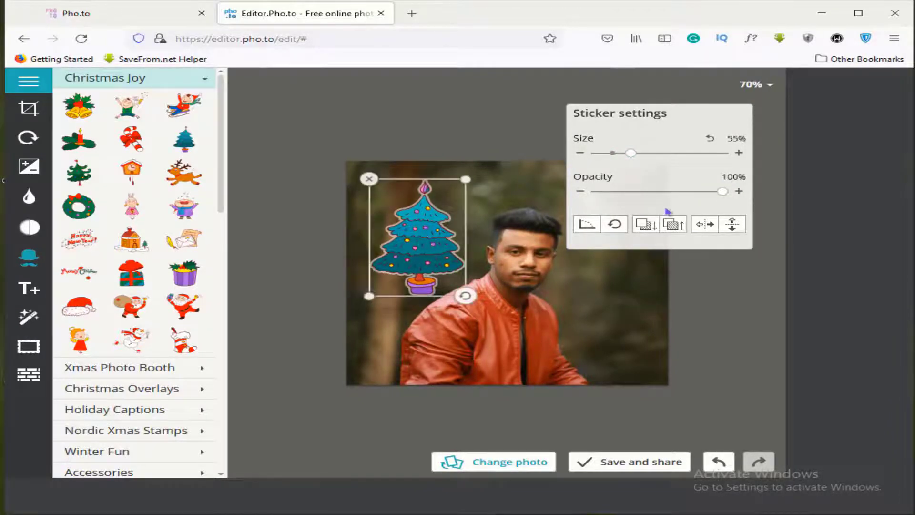
Step: Try the tree sticker at 58% and 24% opacity, shift it slightly, and delete it from the photo
drag(724, 196, 672, 200)
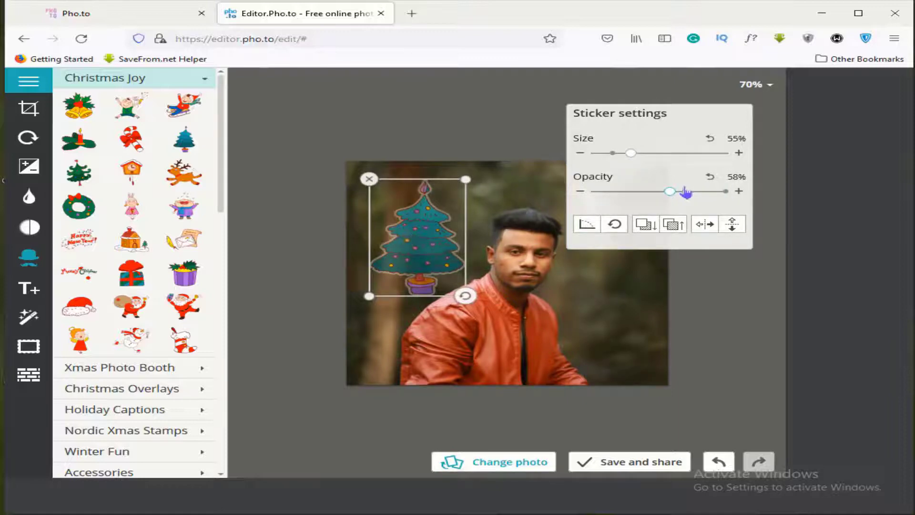
drag(671, 194, 628, 199)
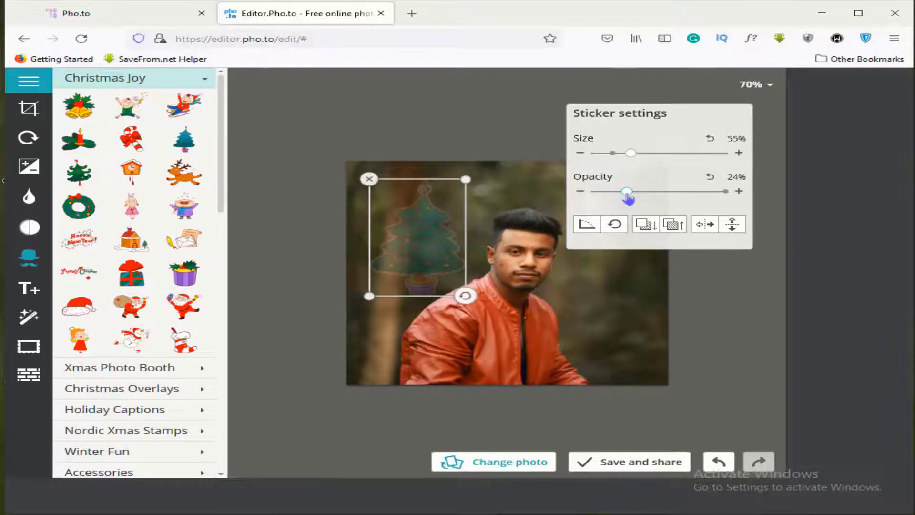
mouse_move(436, 225)
mouse_down()
mouse_move(455, 236)
mouse_move(427, 222)
mouse_up()
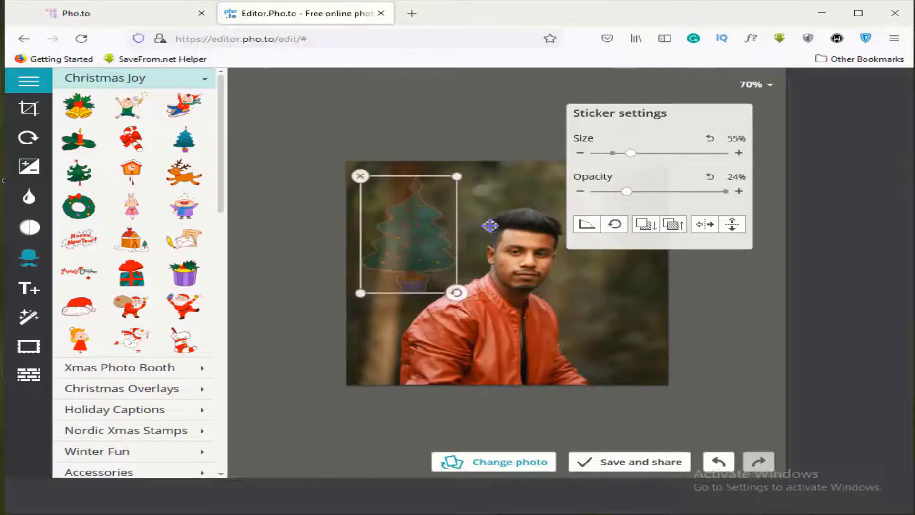
click(361, 176)
Step: Place the orange round glasses sticker from Xmas Photo Booth over the man's eyes and shrink it to fit his face
scroll(186, 286, down, 3)
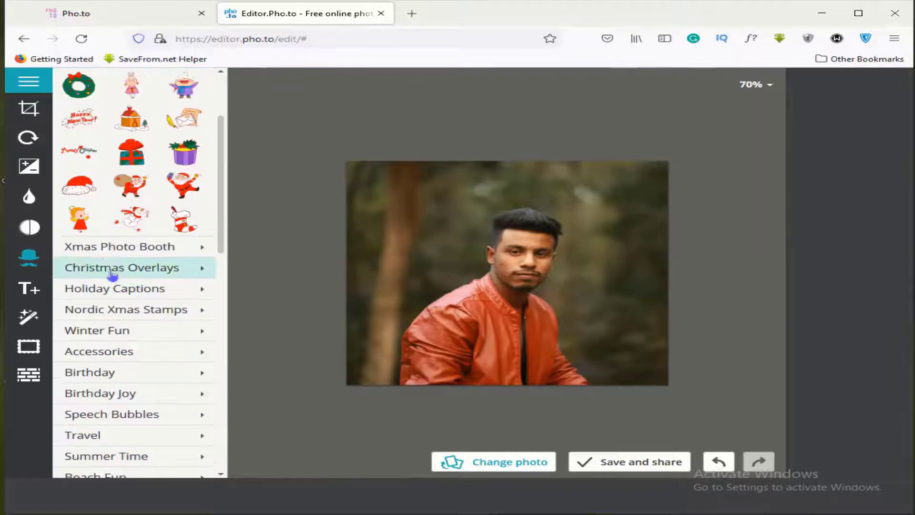
click(112, 247)
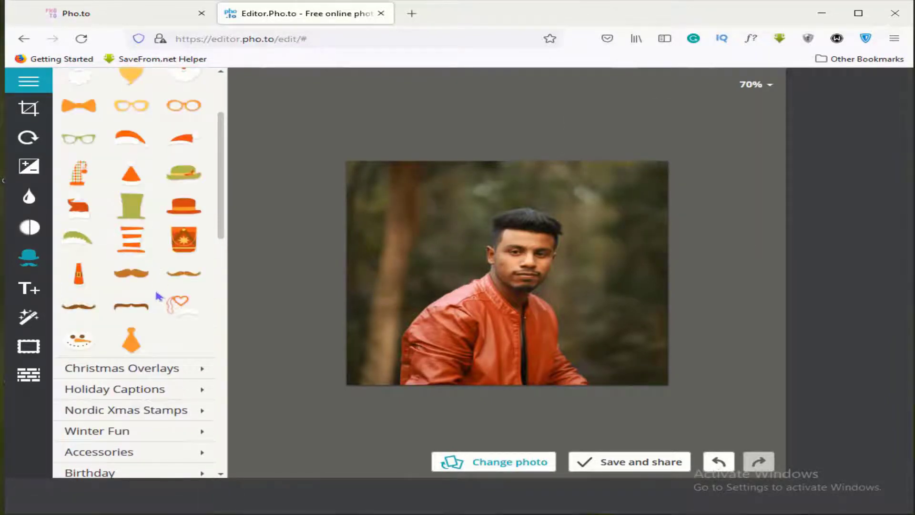
scroll(155, 305, up, 1)
drag(184, 166, 533, 254)
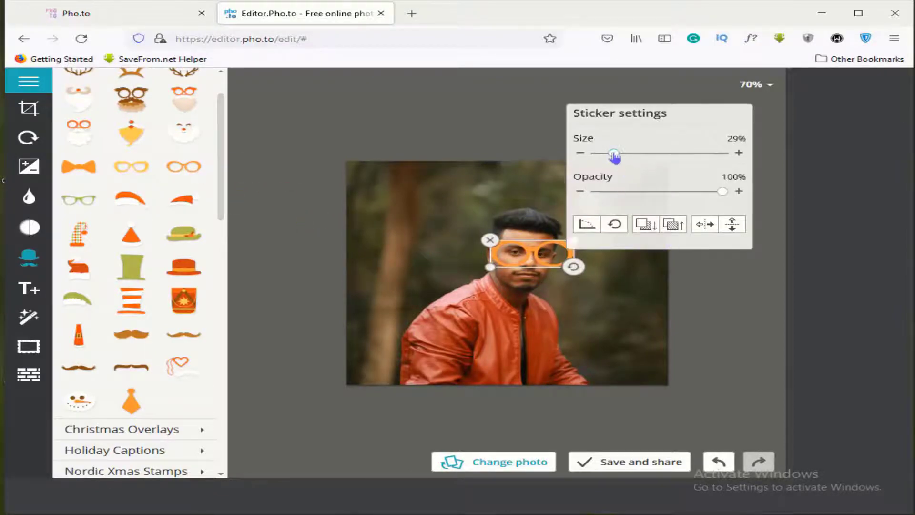
drag(614, 156, 610, 157)
click(593, 300)
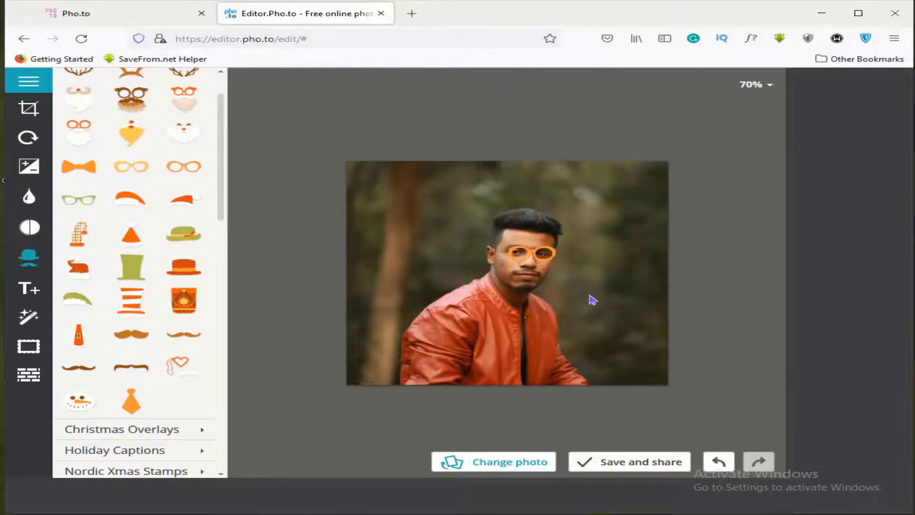
click(534, 256)
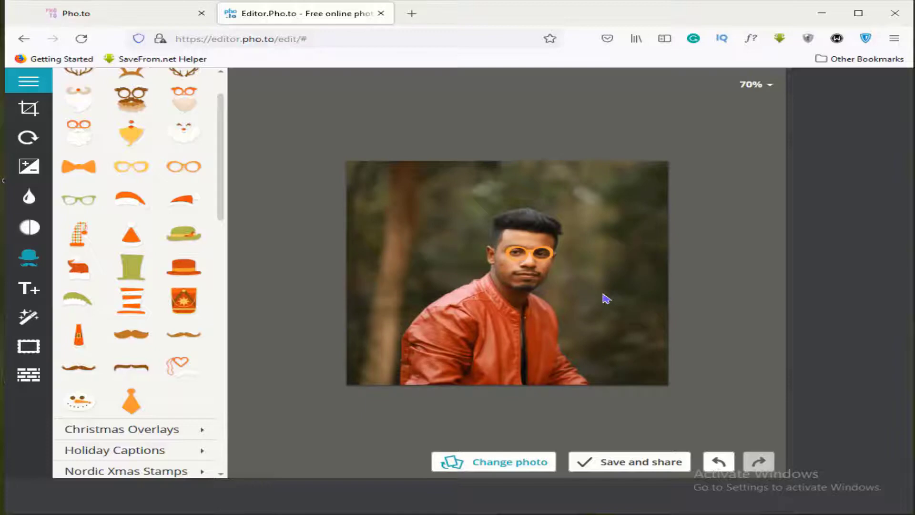
Step: Fine-tune the position of the glasses sticker so it sits centred over both eyes
click(758, 86)
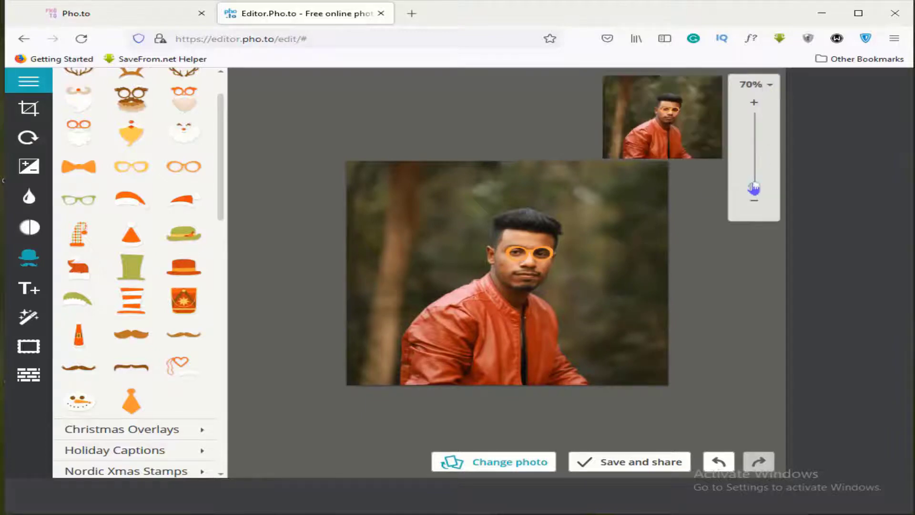
drag(754, 189, 754, 169)
drag(608, 268, 576, 302)
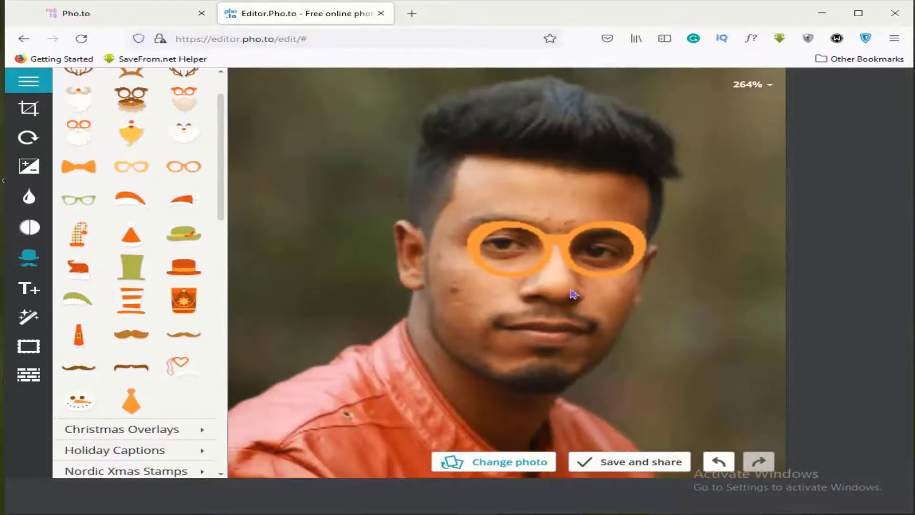
click(574, 246)
drag(573, 244, 573, 239)
click(684, 286)
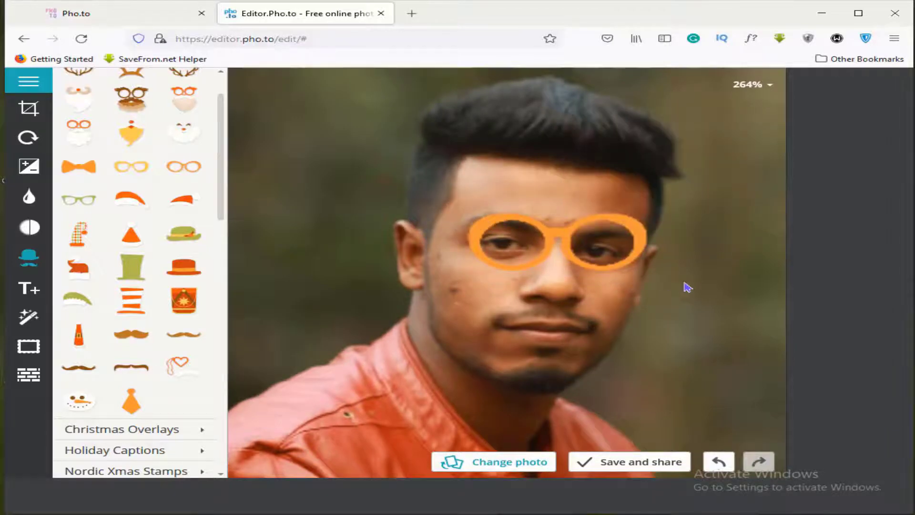
click(578, 245)
click(667, 280)
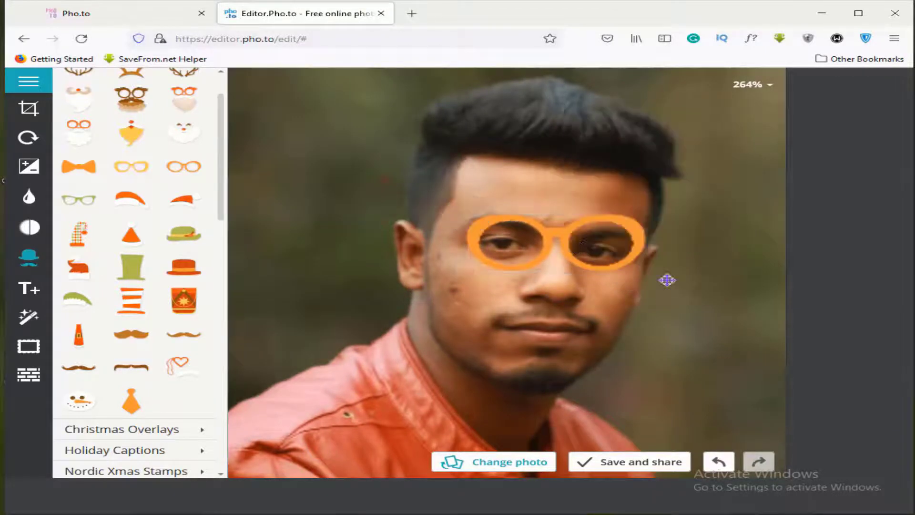
Step: Look through the remaining sticker categories, including the Weather stickers
scroll(731, 229, down, 5)
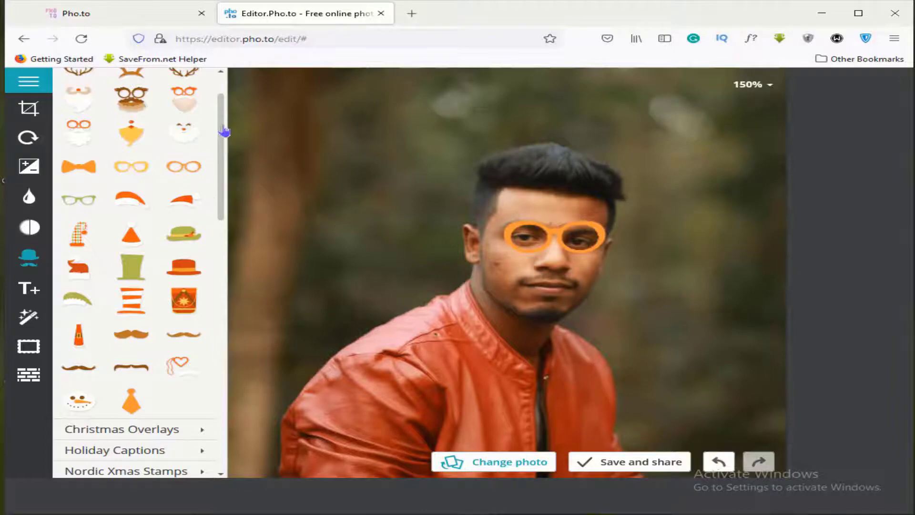
scroll(224, 115, up, 2)
scroll(184, 153, down, 6)
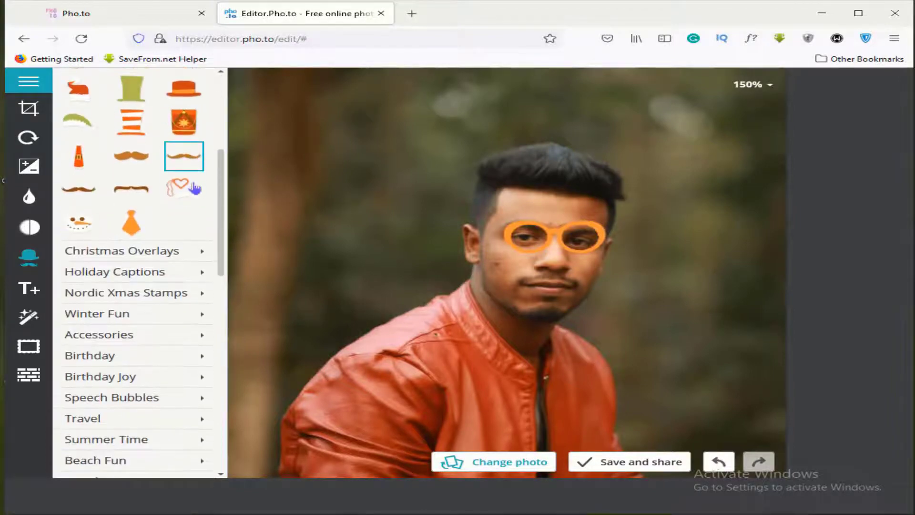
scroll(199, 207, down, 2)
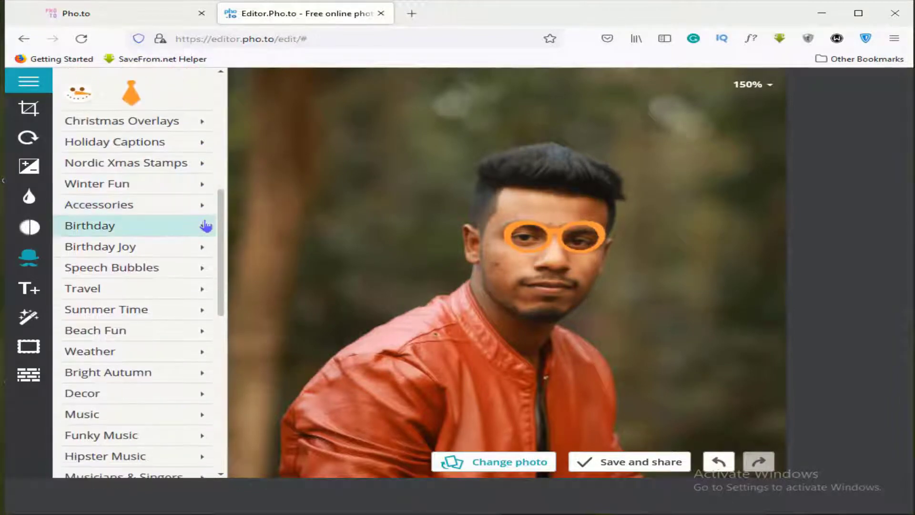
click(104, 352)
scroll(116, 351, down, 1)
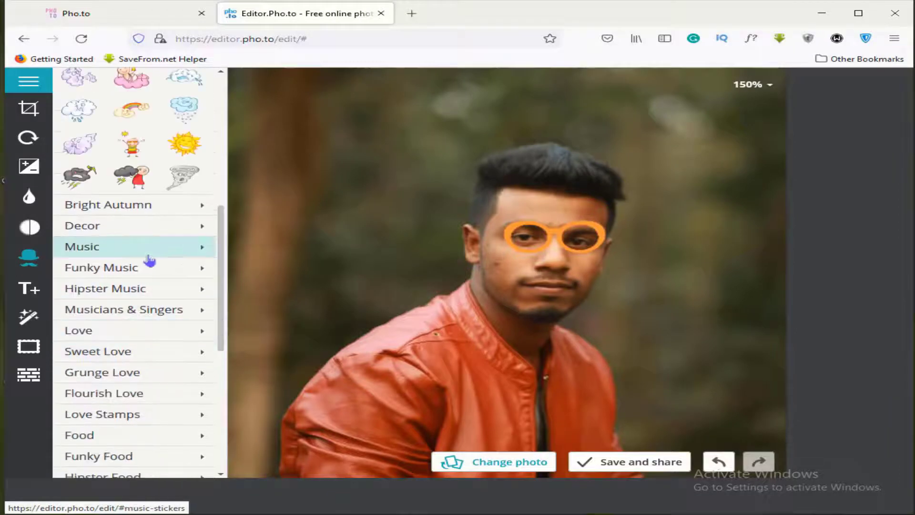
scroll(148, 259, up, 4)
scroll(149, 261, down, 6)
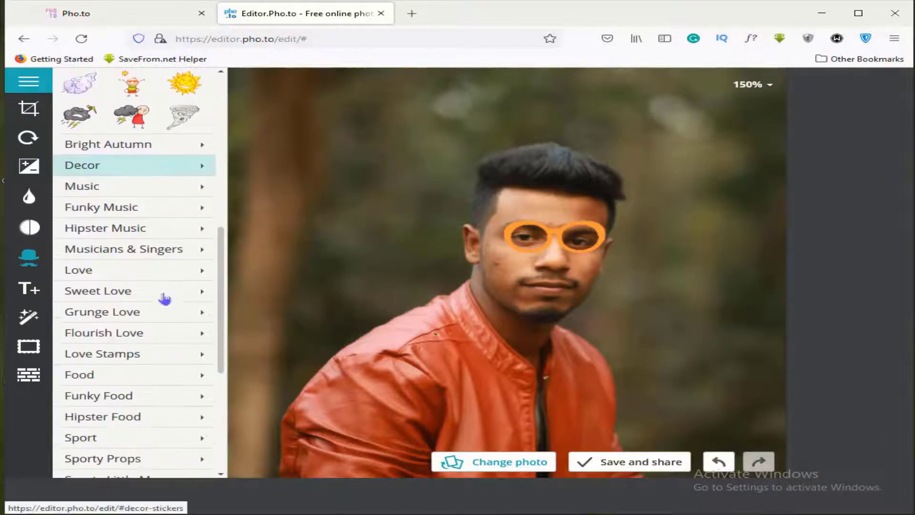
Step: Look through the Food stickers and the rest of the sticker category list from Christmas Joy to Easter Joy
click(105, 377)
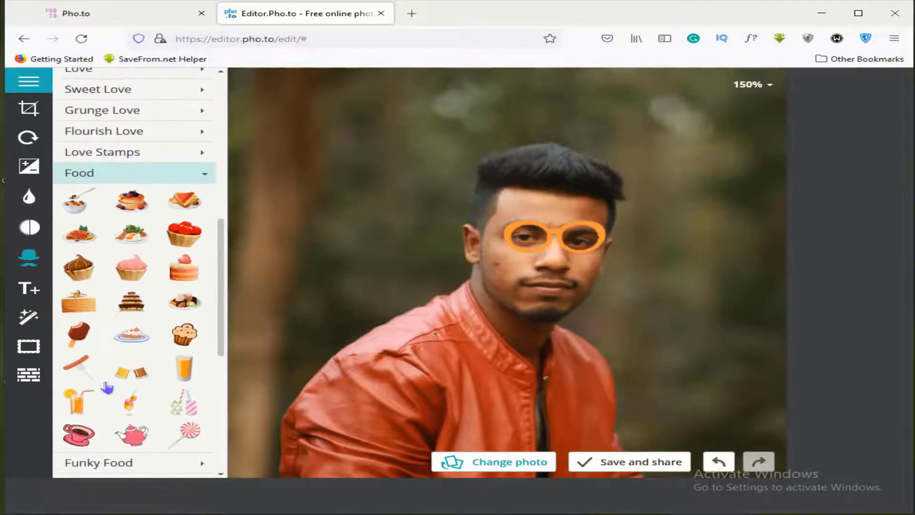
scroll(147, 289, up, 8)
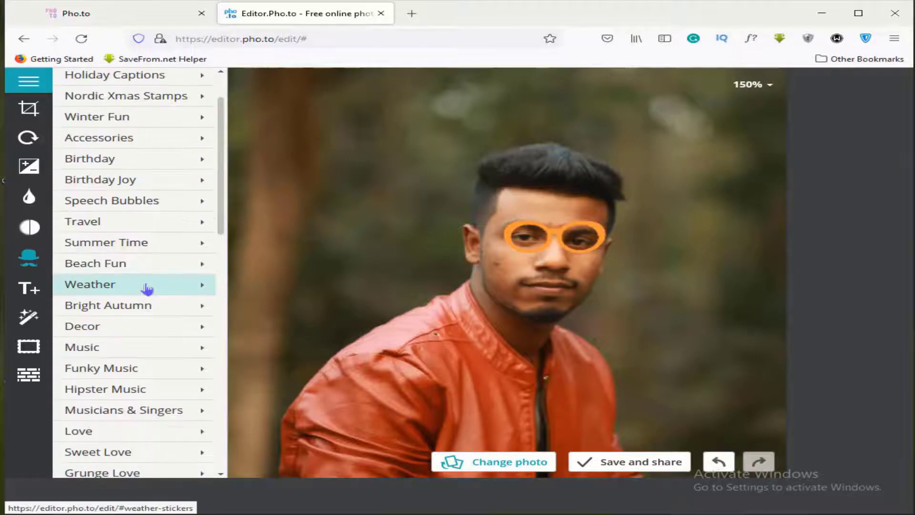
scroll(147, 285, up, 2)
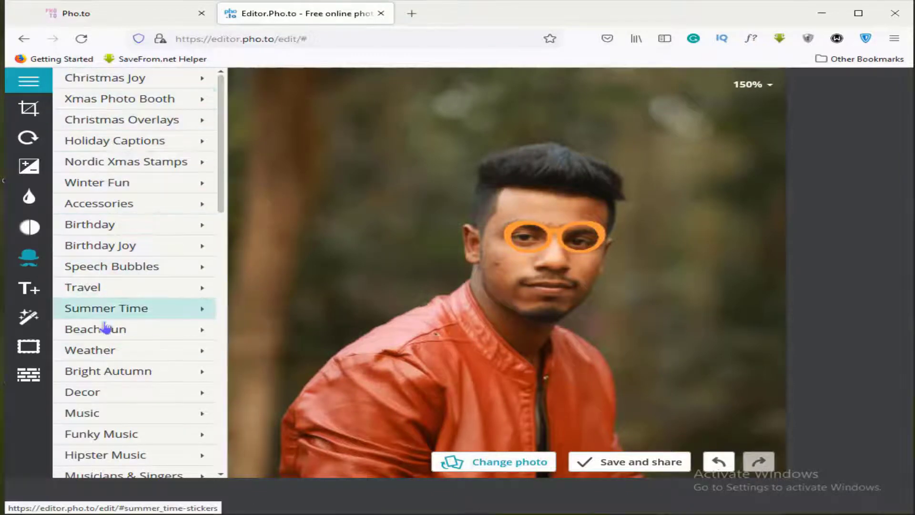
scroll(124, 333, down, 6)
scroll(106, 343, down, 10)
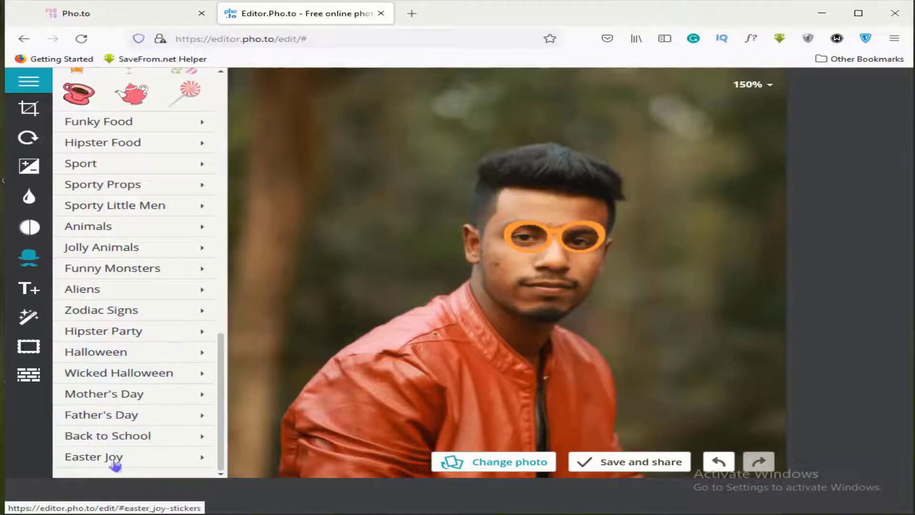
scroll(122, 409, up, 4)
scroll(122, 286, up, 10)
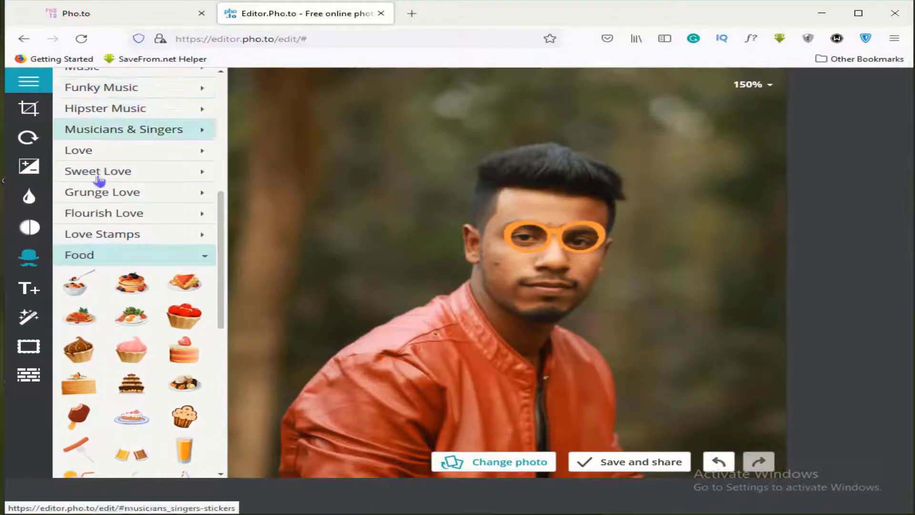
scroll(95, 229, up, 5)
Step: Add a new text box to the photo, enlarge it, and move it above the man's head
click(29, 290)
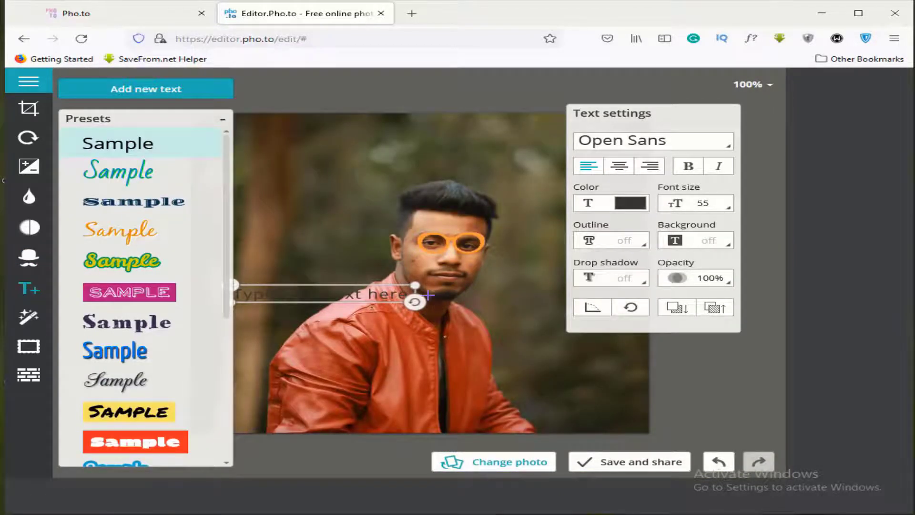
drag(421, 286, 546, 312)
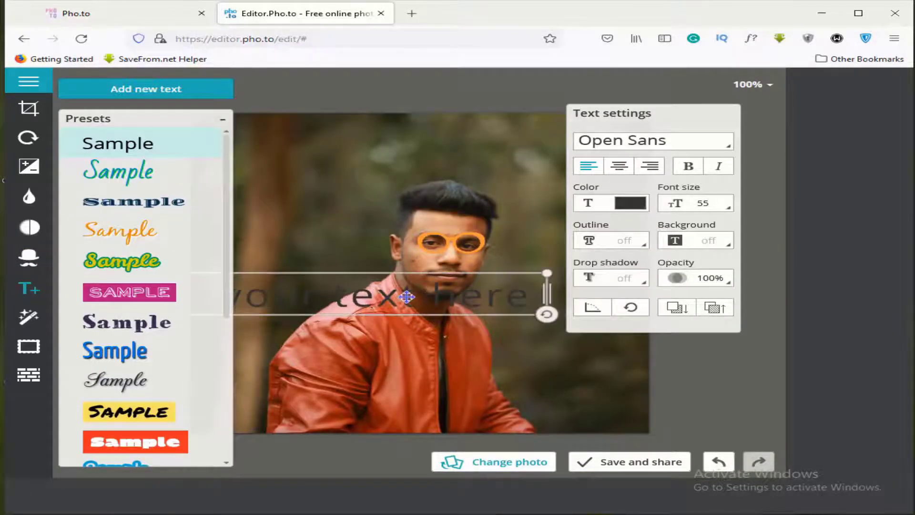
drag(408, 299, 522, 146)
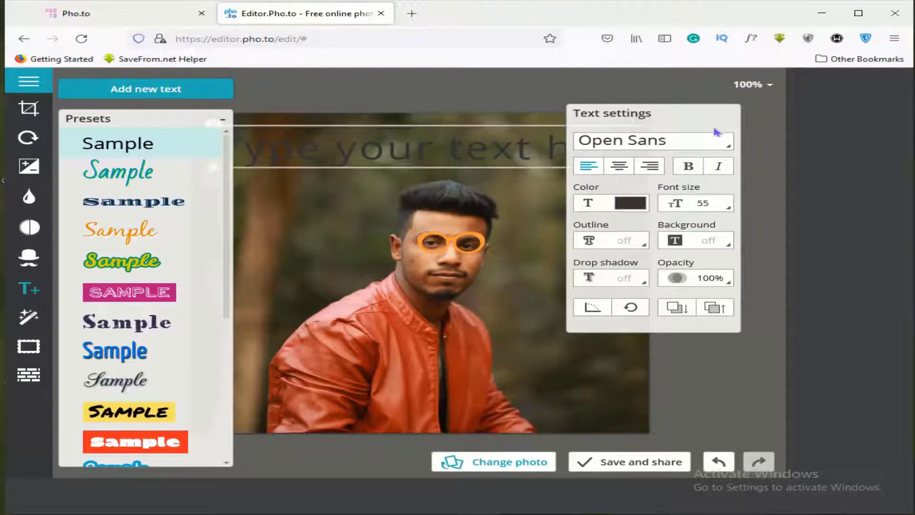
Step: Set the text's font to BlackJack, replace the placeholder with the person's first name, and shift it slightly left above his head
click(749, 143)
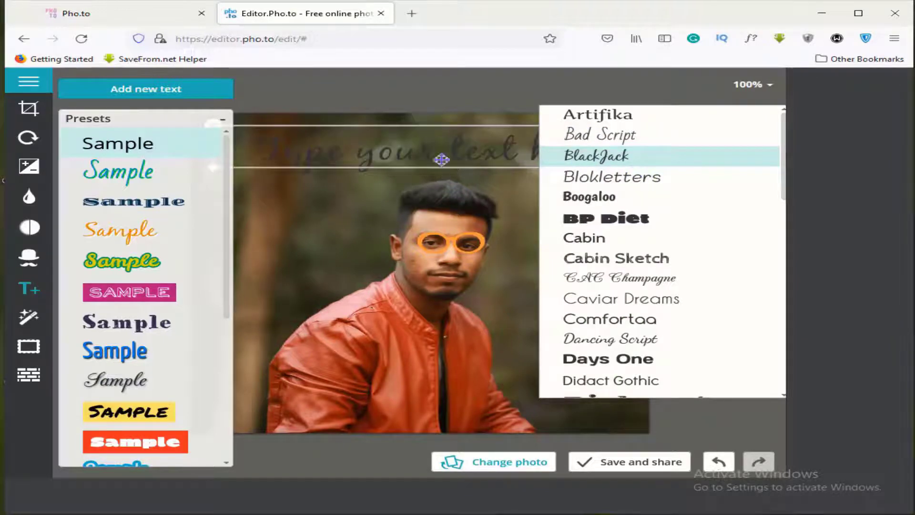
click(333, 150)
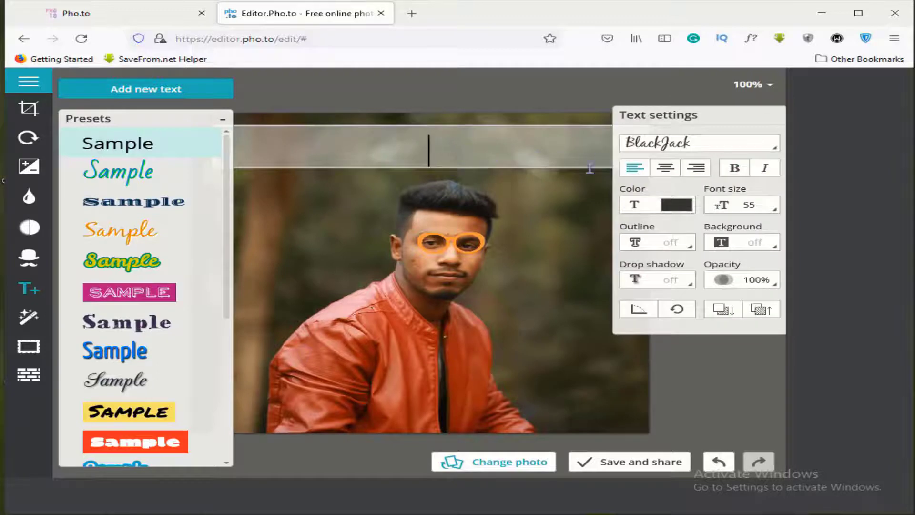
text(Ro)
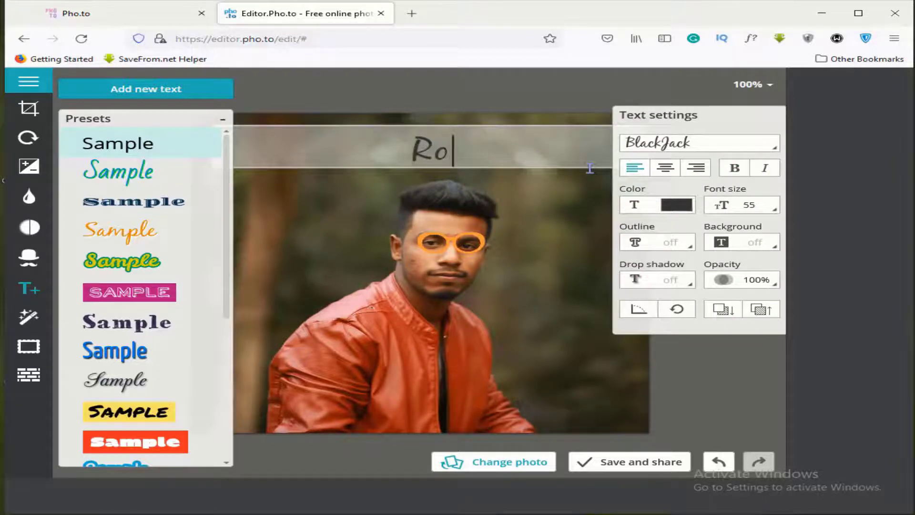
text(b)
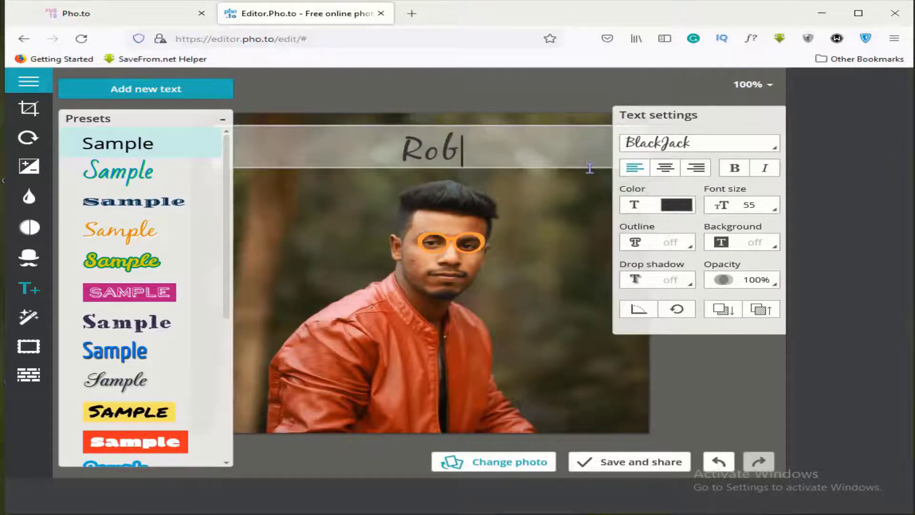
text(iul)
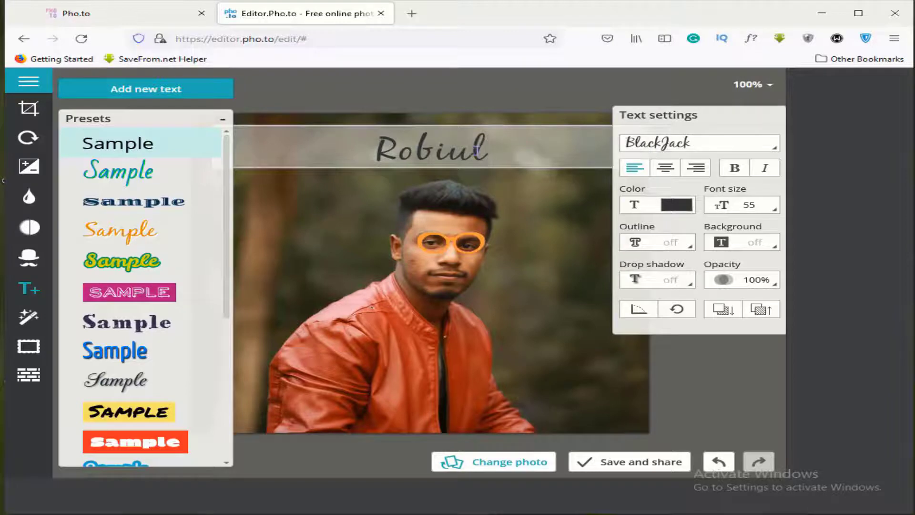
click(302, 196)
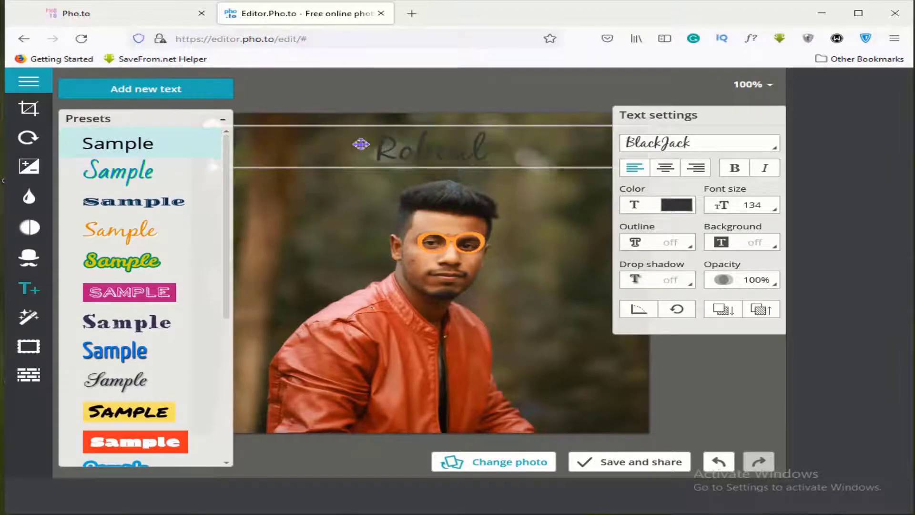
drag(439, 153, 374, 161)
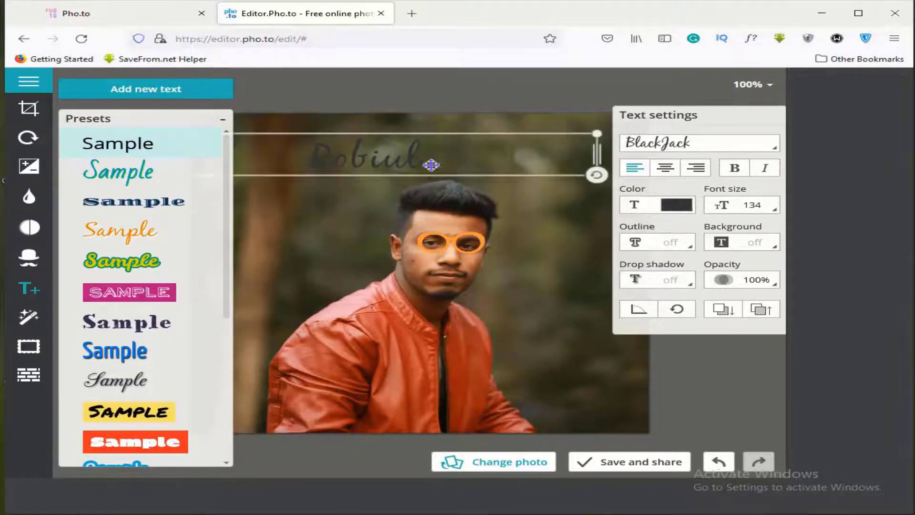
Step: Try the yellow Leckerli One preset with green outline on the name and settle on the blue Bad Script preset
click(106, 174)
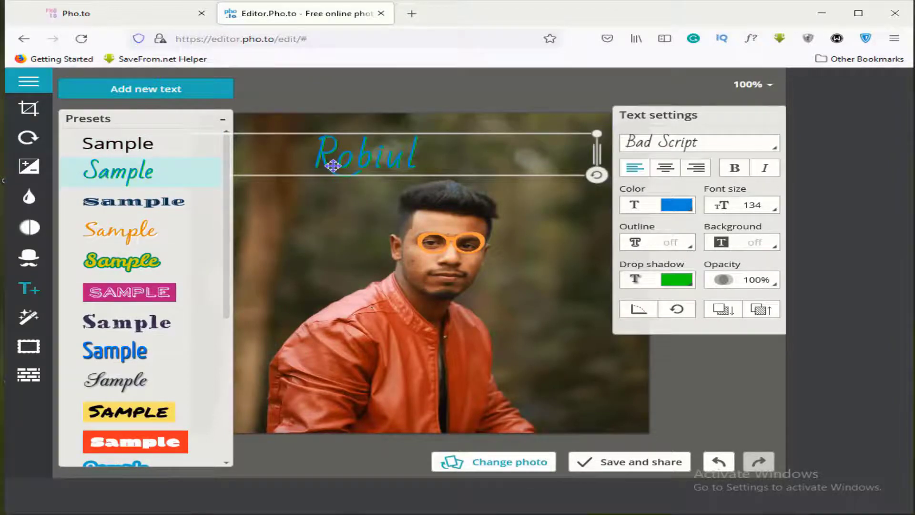
click(141, 270)
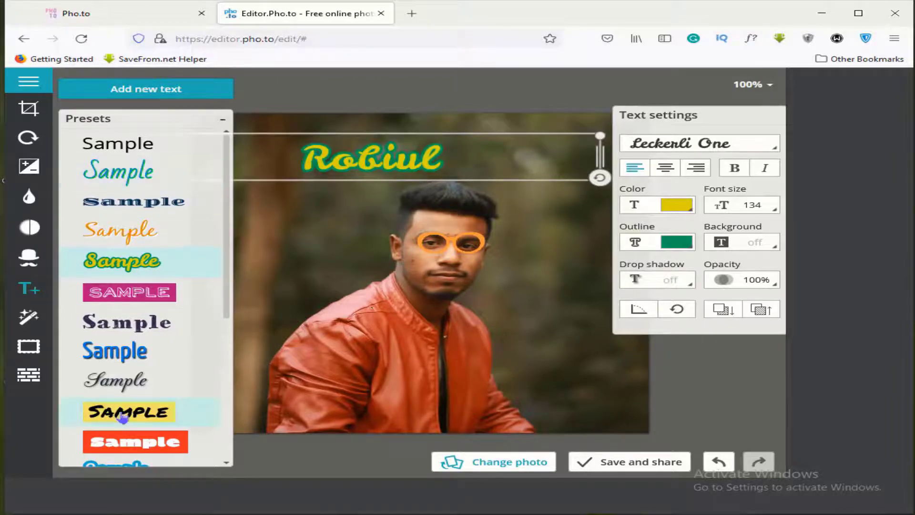
scroll(125, 413, down, 5)
scroll(125, 412, up, 5)
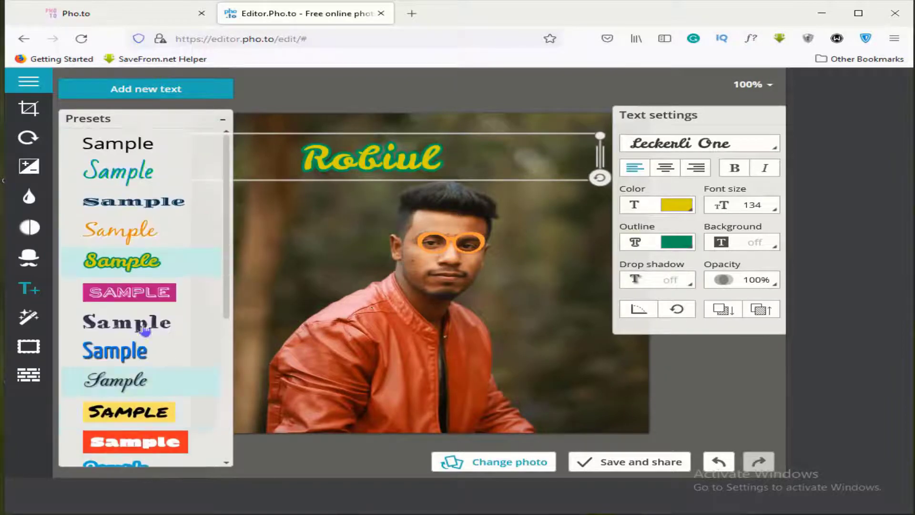
click(114, 177)
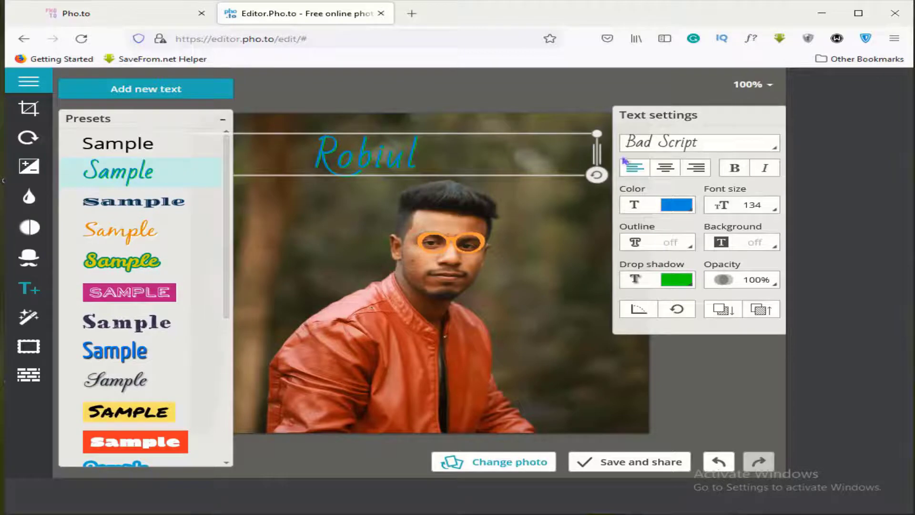
Step: Change the name's drop shadow colour to orange #ff4600, slightly increase its blur, and deselect the text
click(674, 282)
click(662, 350)
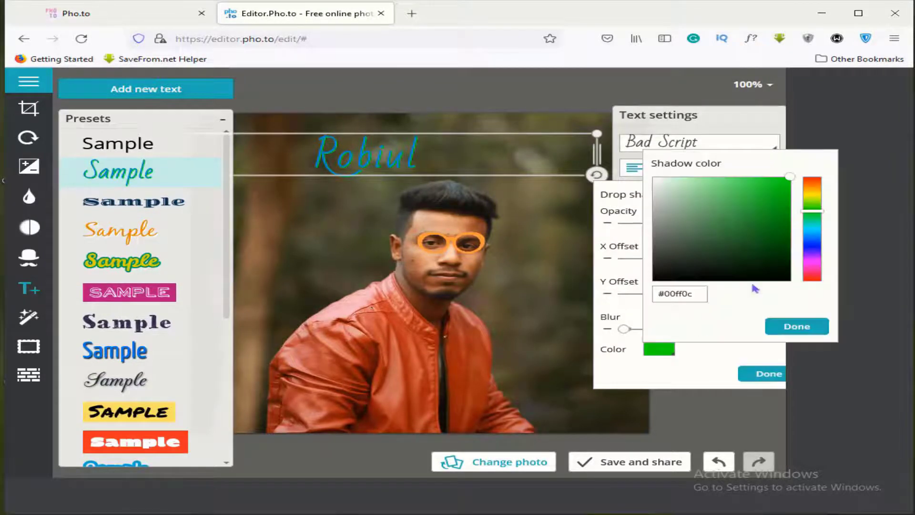
click(814, 183)
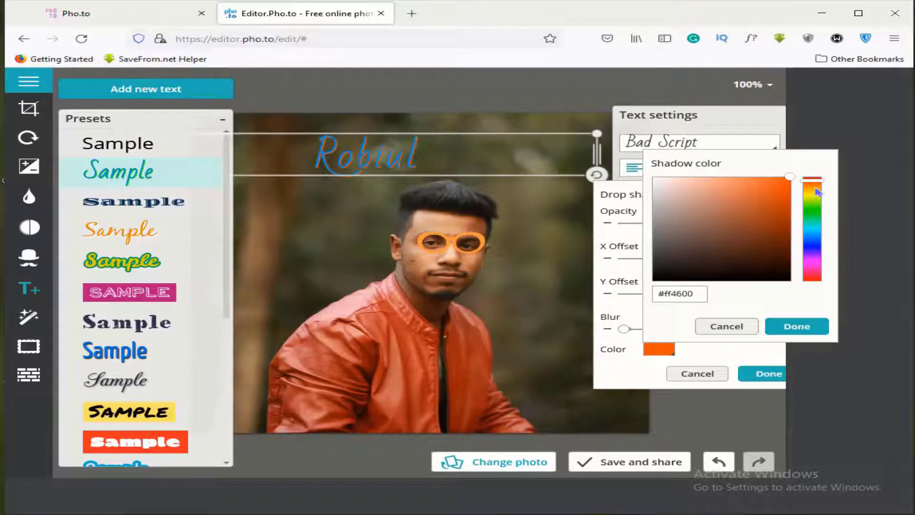
click(782, 334)
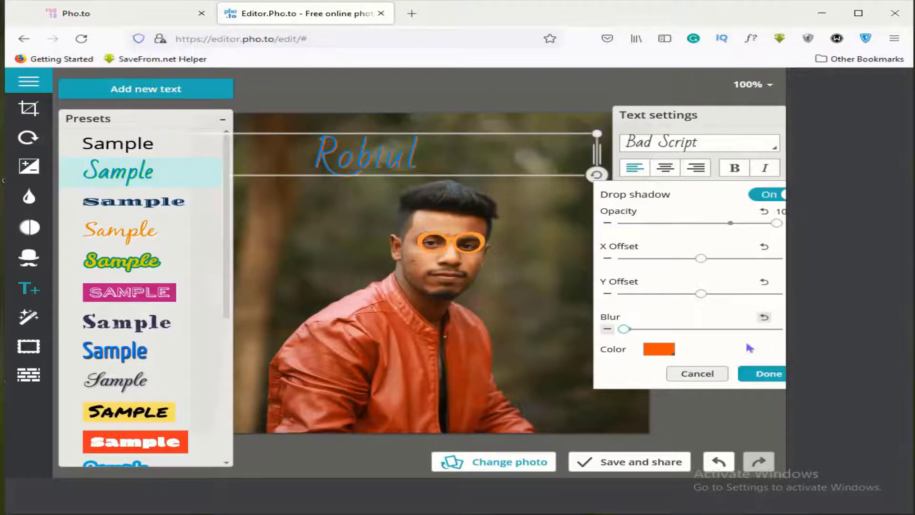
mouse_move(703, 257)
mouse_down()
mouse_move(714, 259)
mouse_move(701, 260)
mouse_up()
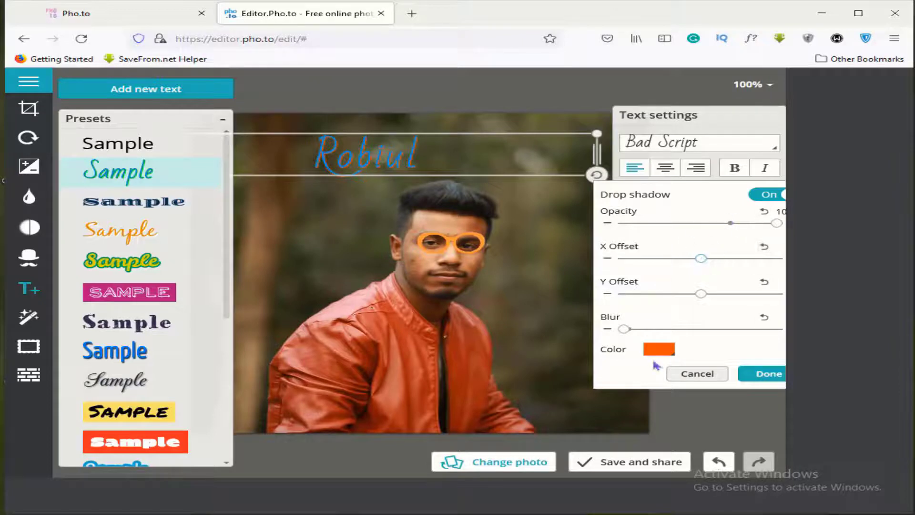
mouse_move(624, 331)
mouse_down()
mouse_move(653, 331)
mouse_move(633, 333)
mouse_up()
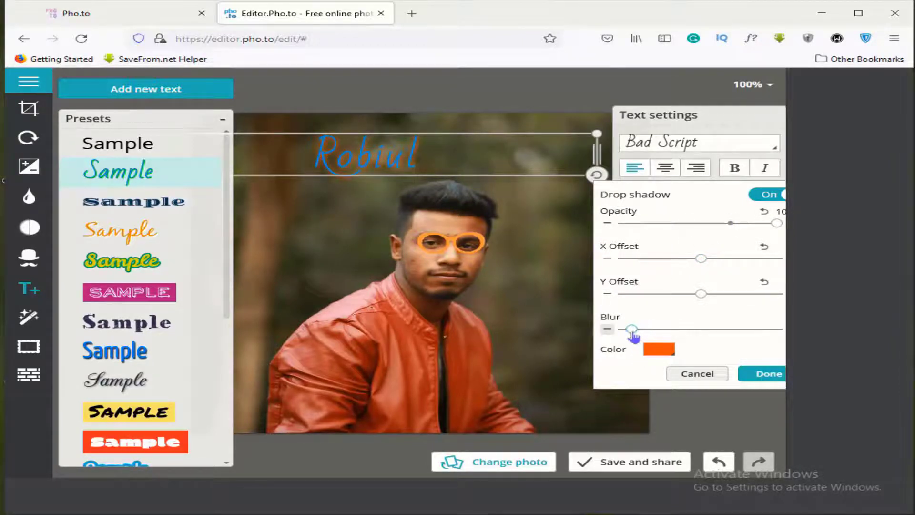
click(717, 374)
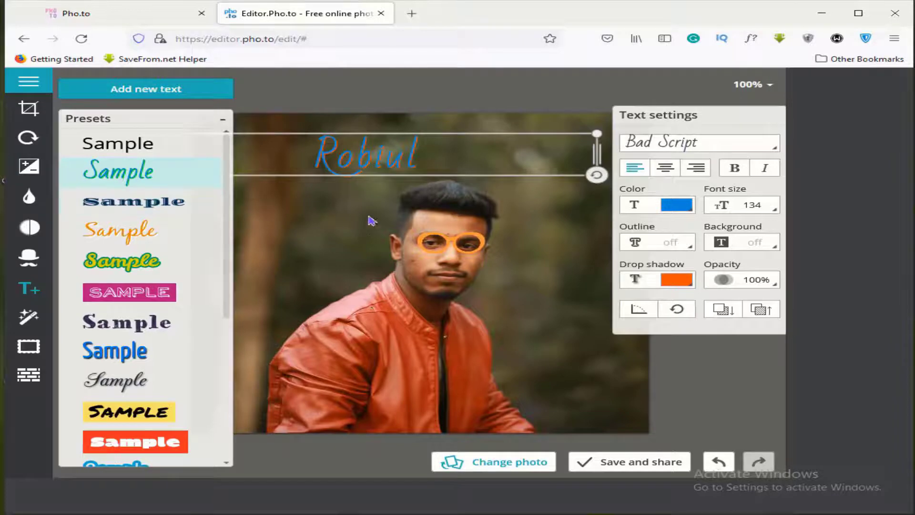
click(531, 238)
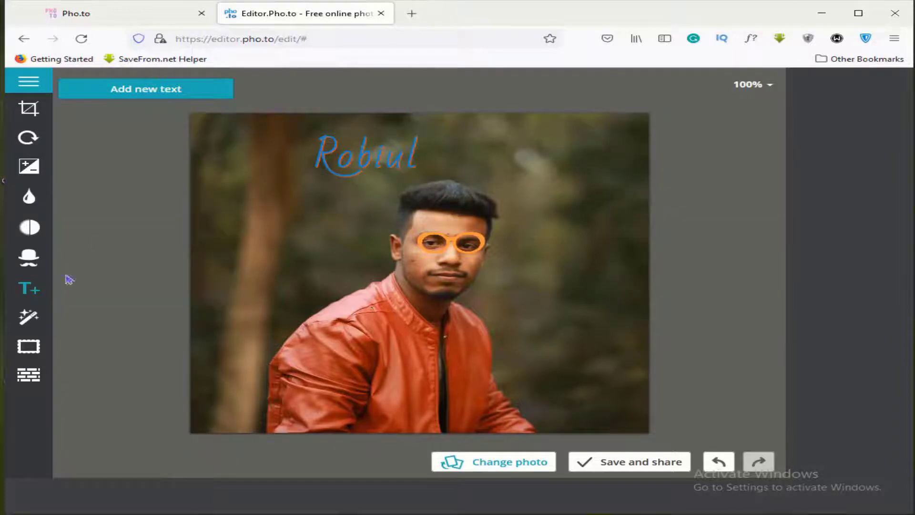
Step: Try several Funky frames, including the orange scalloped, blue denim and rope ones, and apply the maroon frame with rounded corners
click(29, 348)
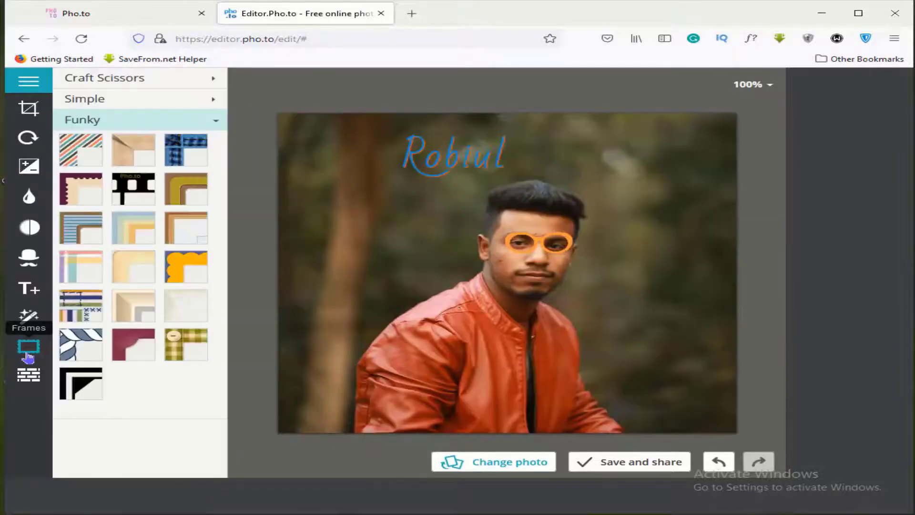
click(80, 193)
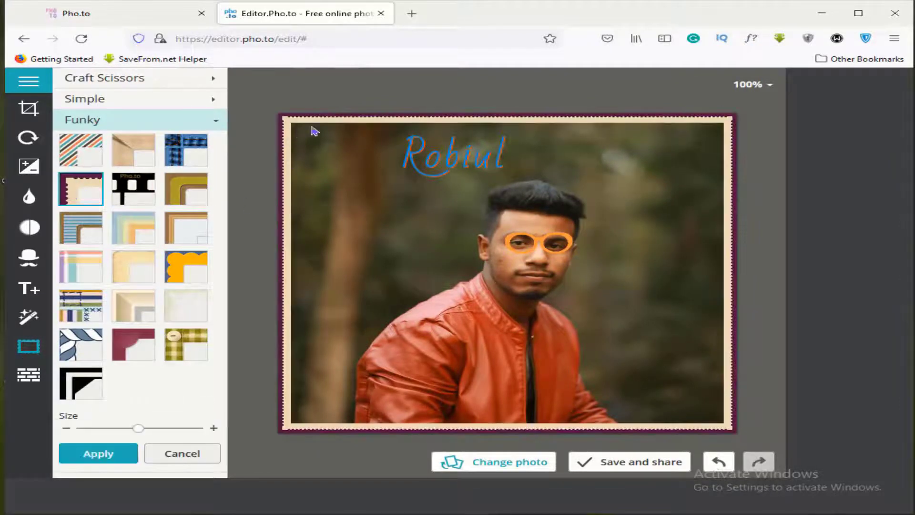
click(204, 270)
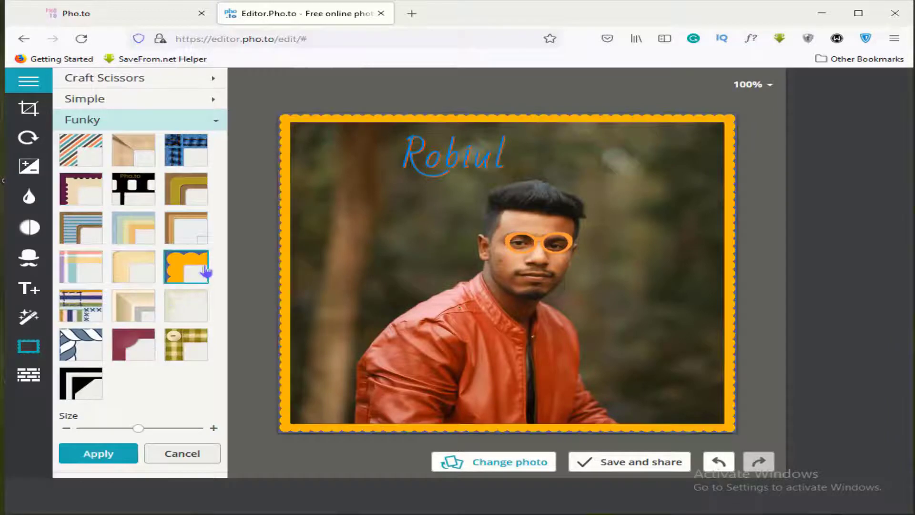
click(186, 152)
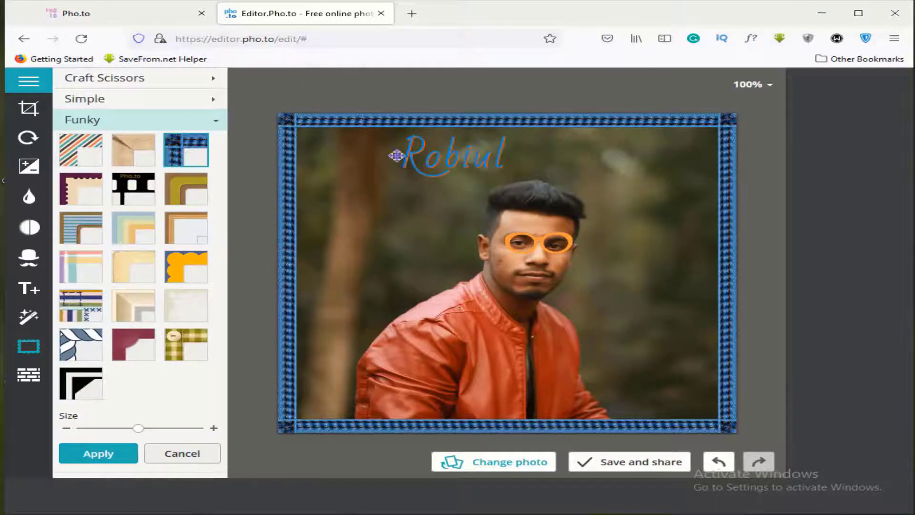
click(85, 364)
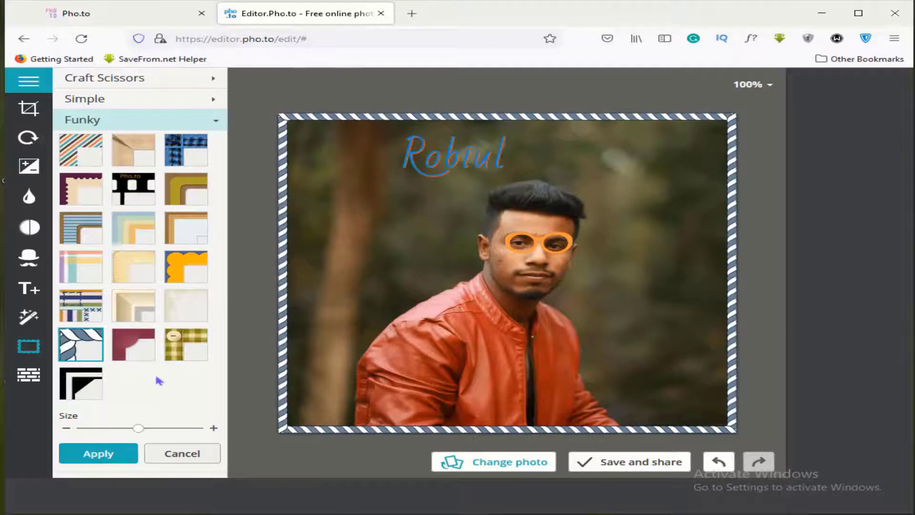
click(142, 354)
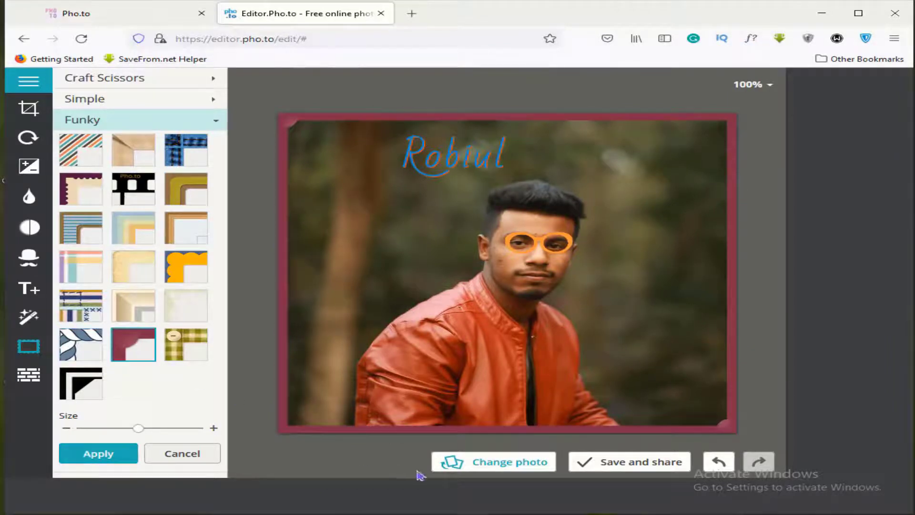
click(28, 375)
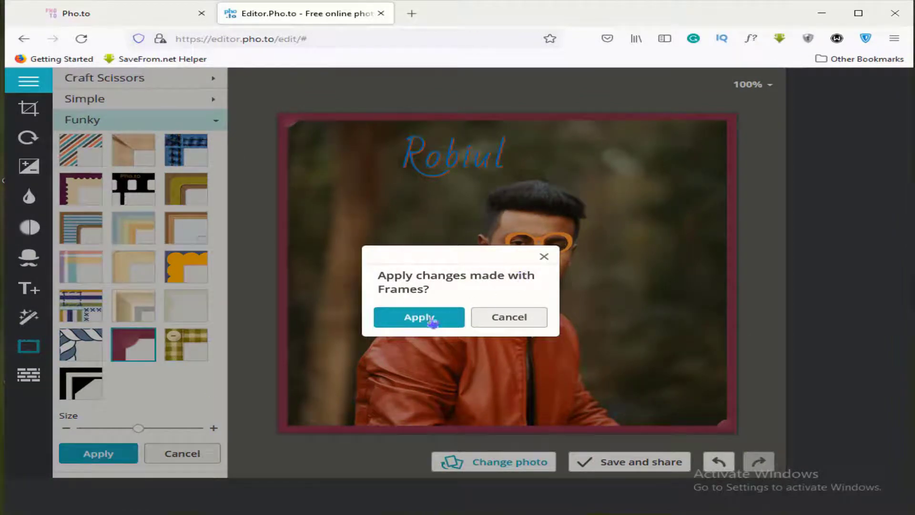
click(416, 322)
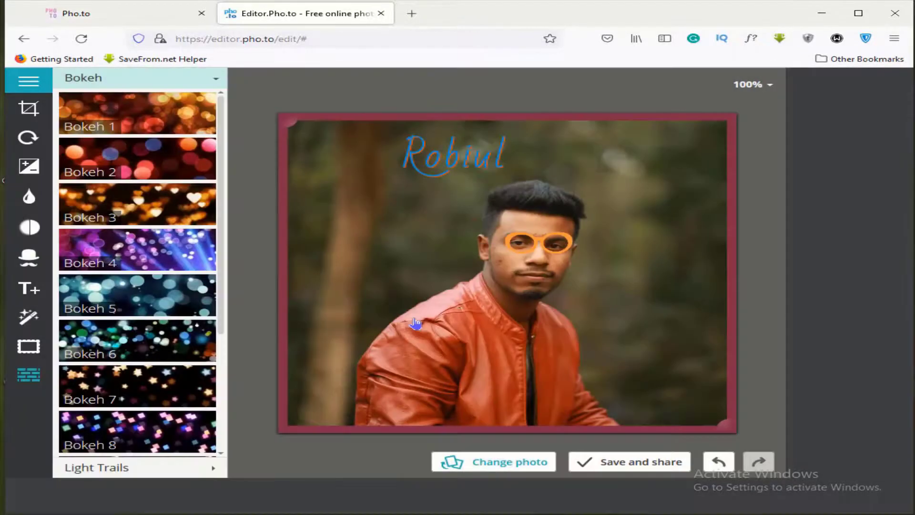
Step: Overlay the Bokeh 2 texture on the photo at 28% opacity and apply it
click(152, 159)
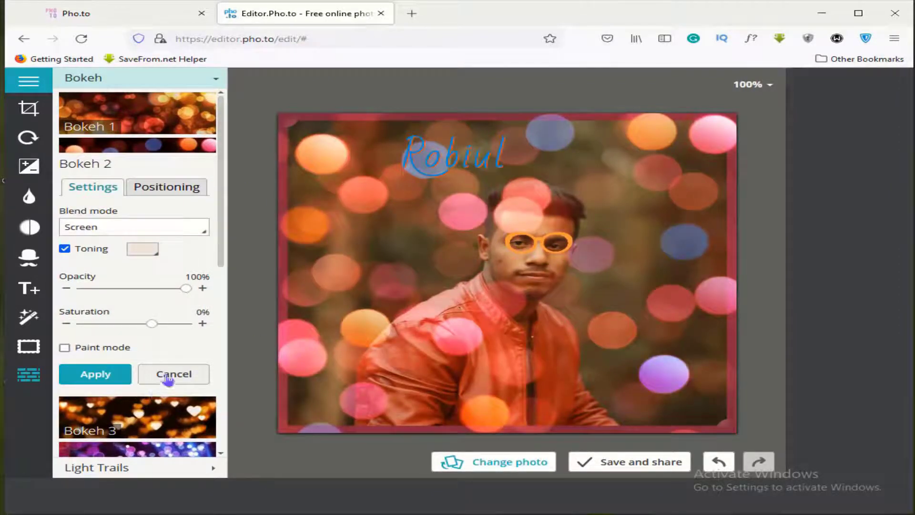
drag(187, 288, 114, 296)
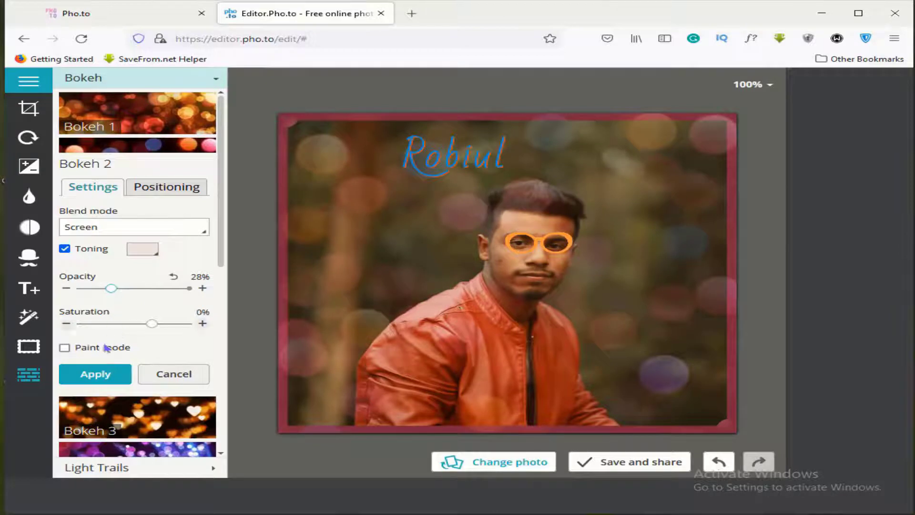
click(102, 377)
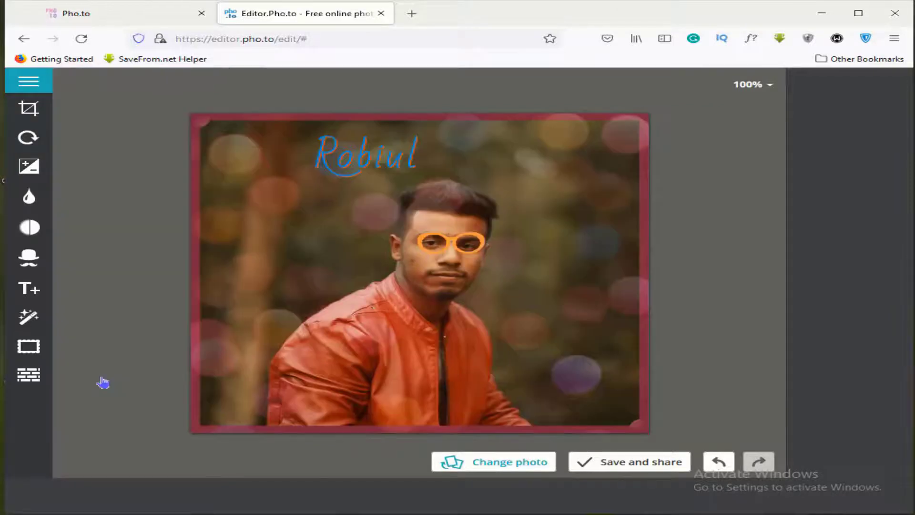
Step: Add the Bokeh 11 snowflake texture over the photo at 28% opacity and apply it
click(29, 374)
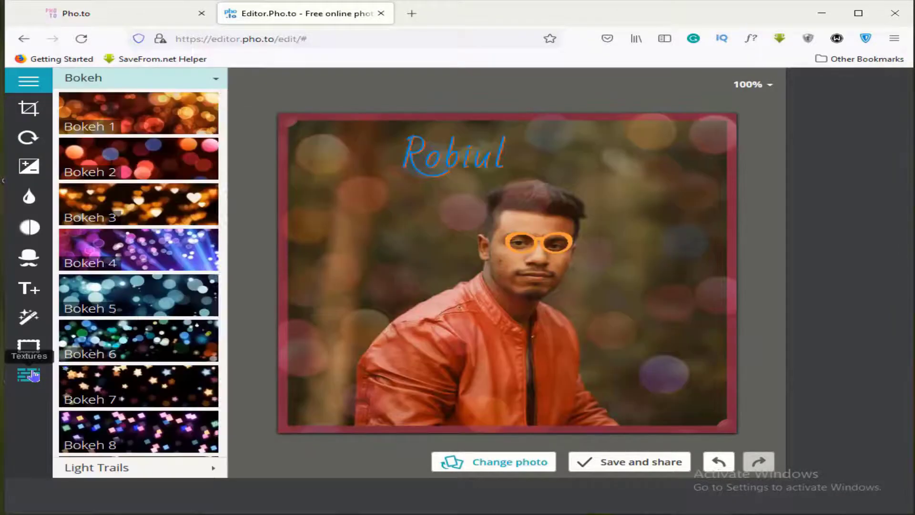
scroll(135, 366, down, 2)
scroll(135, 367, down, 3)
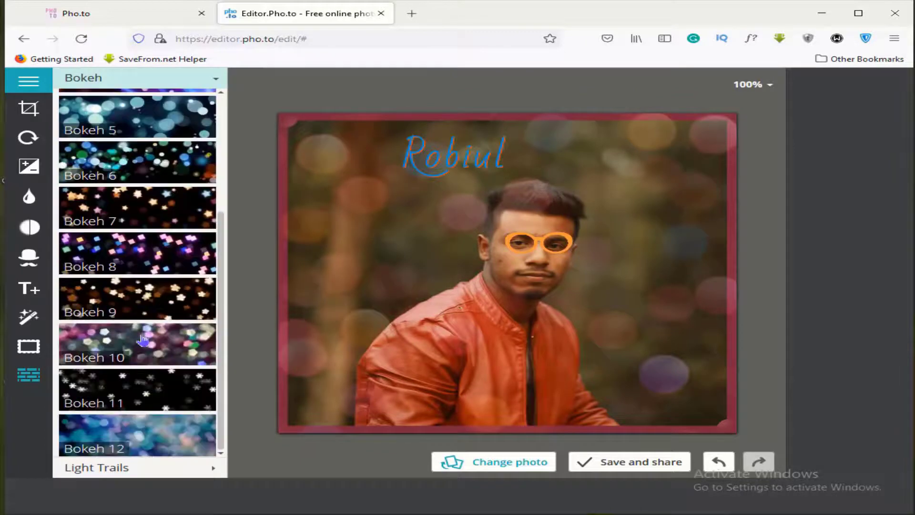
click(145, 385)
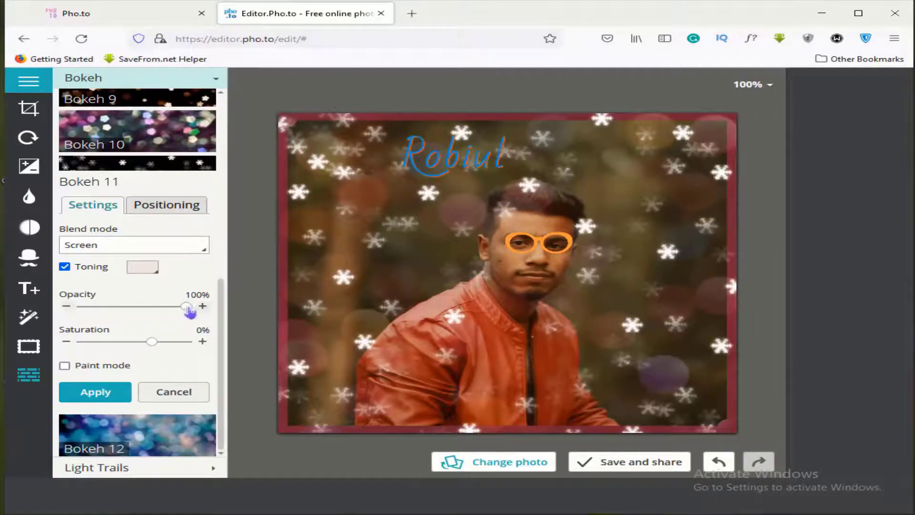
drag(189, 309, 113, 312)
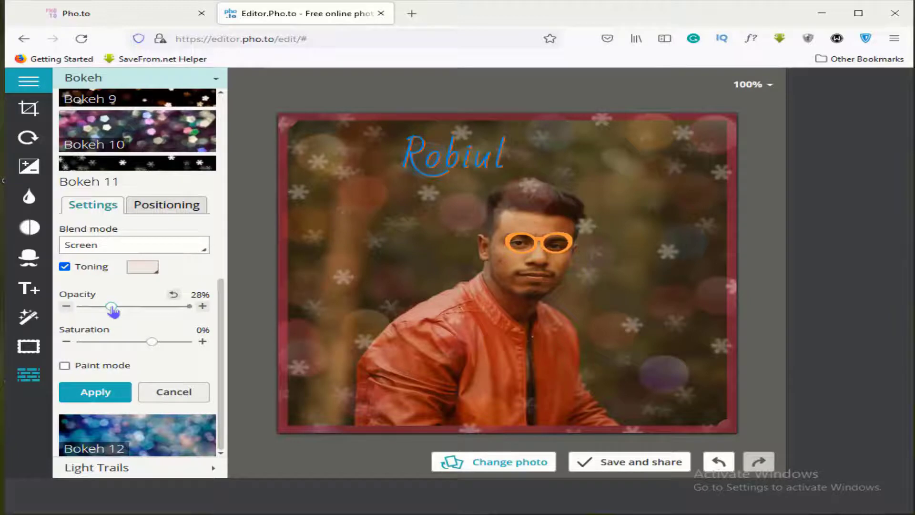
click(113, 393)
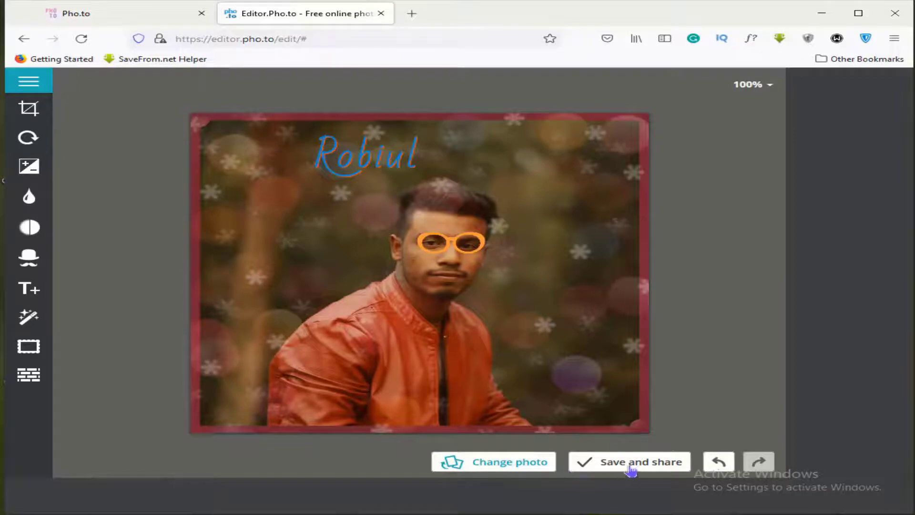
Step: Show all the save and share options and download the edited photo
click(649, 469)
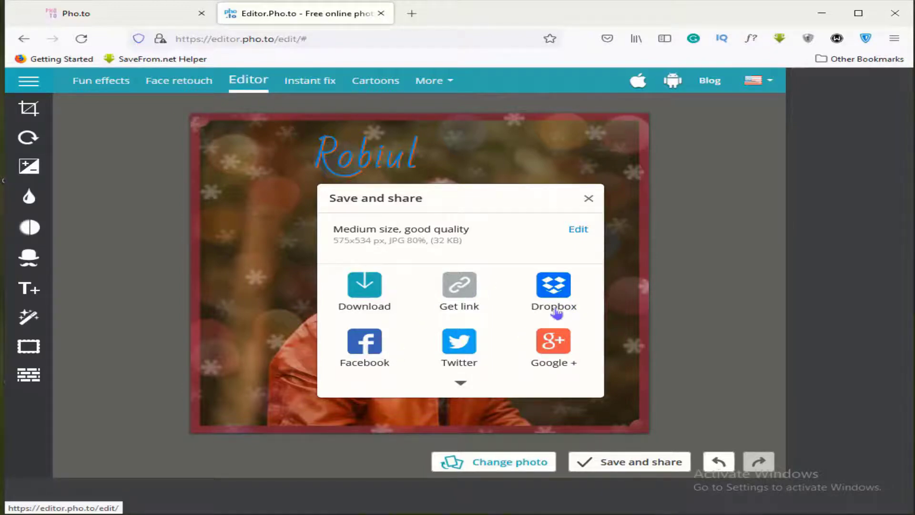
click(467, 389)
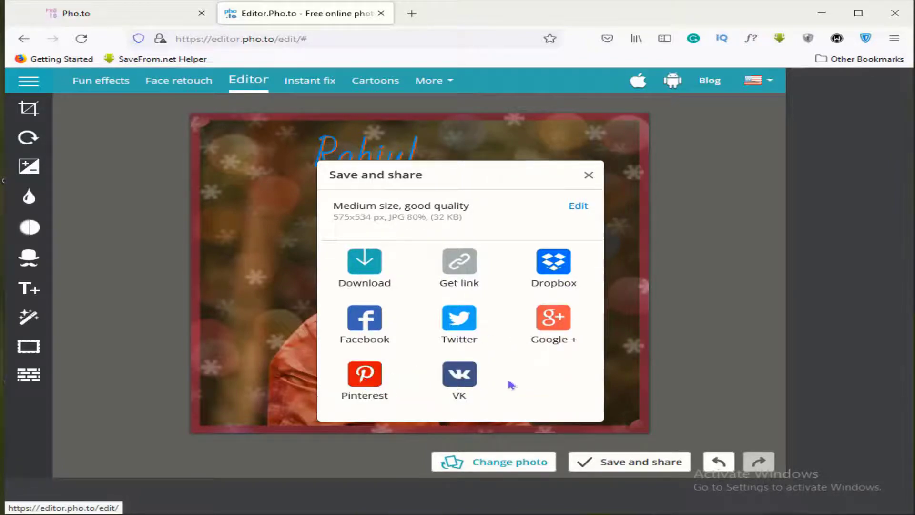
click(365, 267)
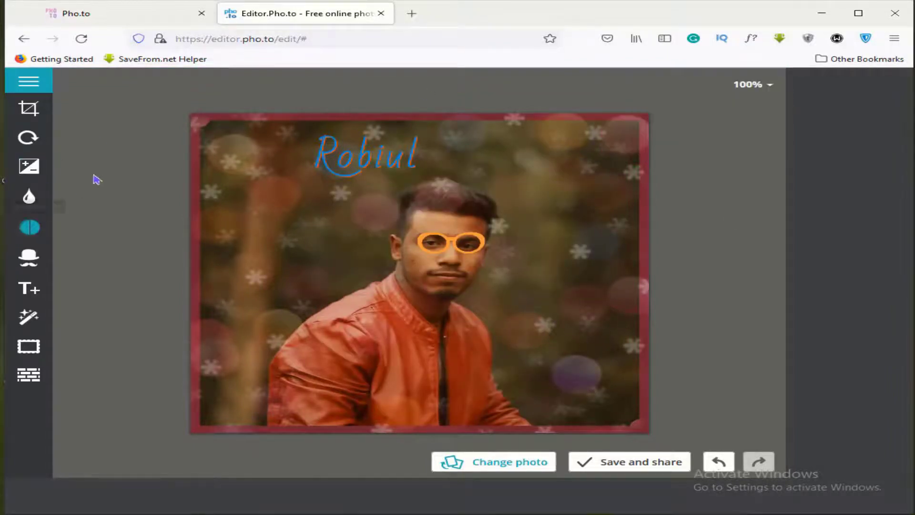
Step: Leave the edited photo, return to the Pho.to home page and open its Fun effects site
click(24, 38)
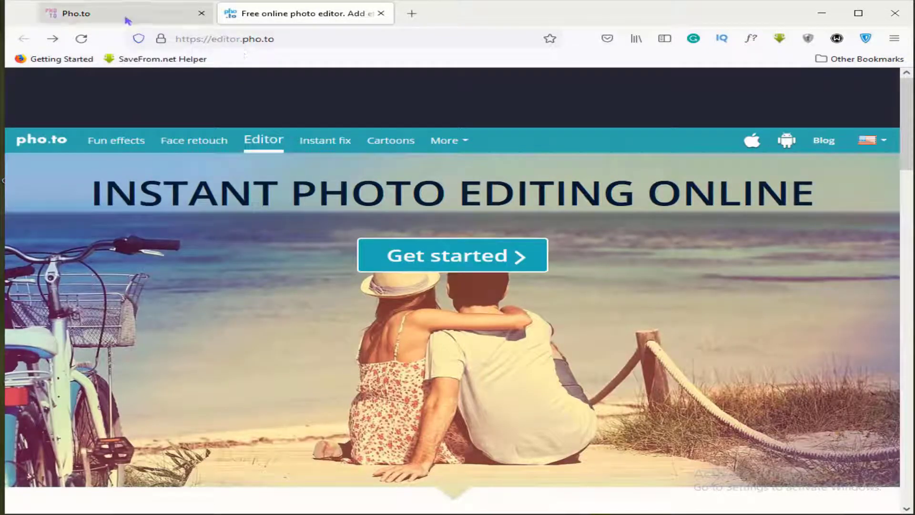
click(154, 10)
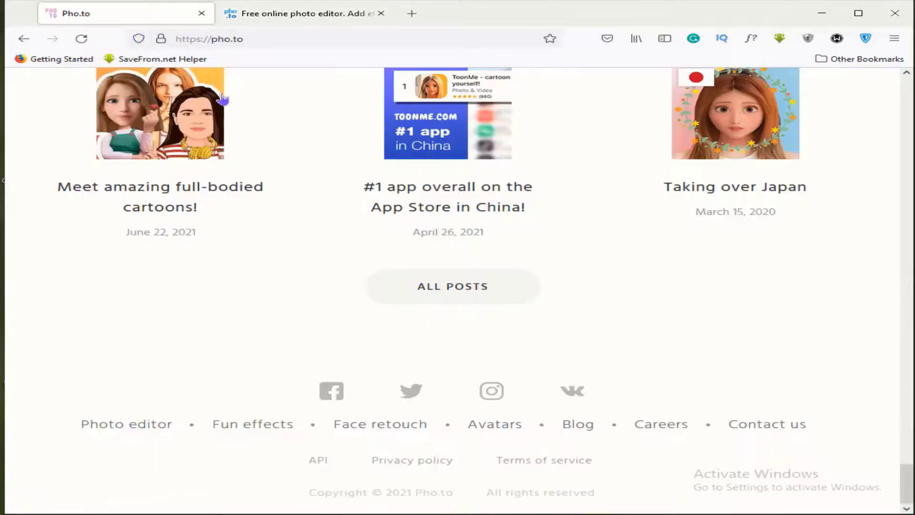
click(282, 431)
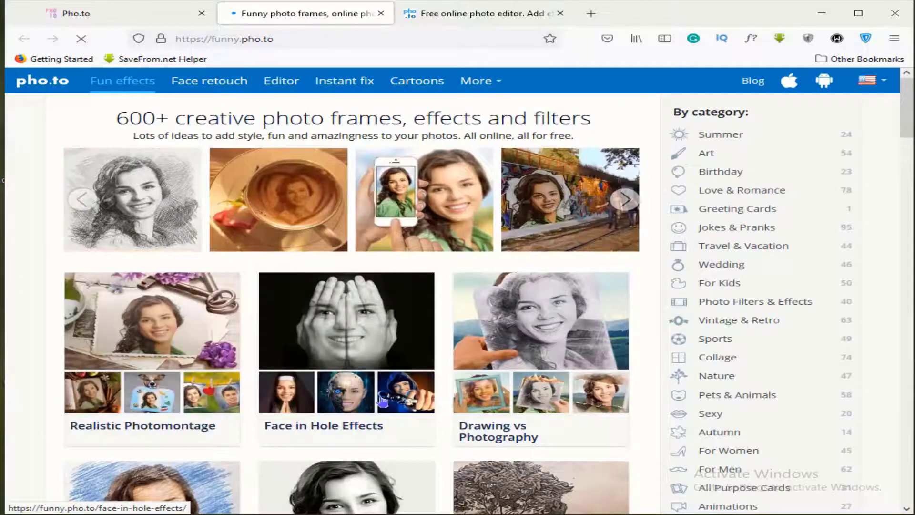
Step: Browse the fun effect categories and open the Hands over Face effect from Face in Hole Effects
scroll(333, 341, down, 2)
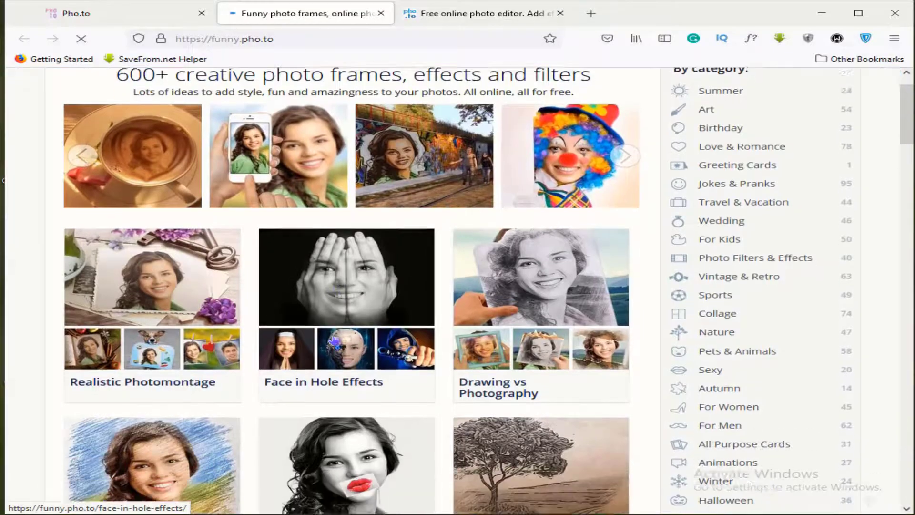
scroll(333, 341, down, 10)
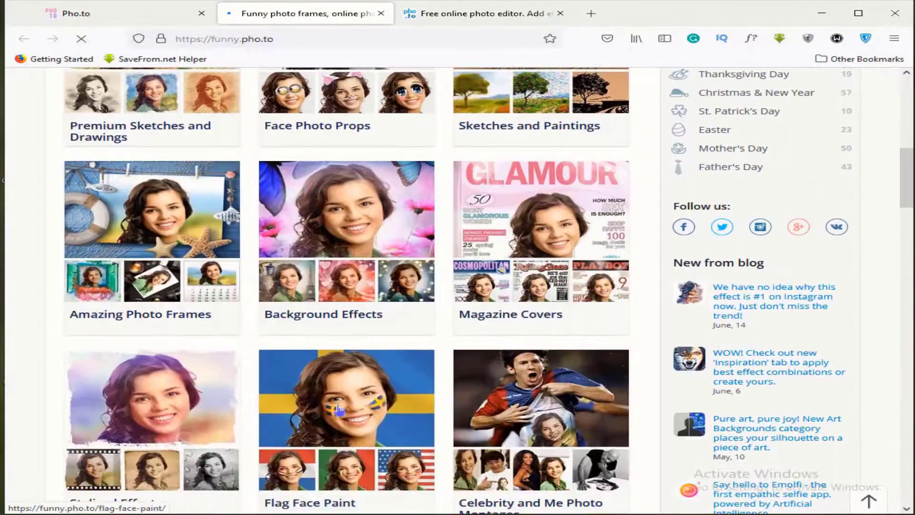
scroll(340, 411, down, 8)
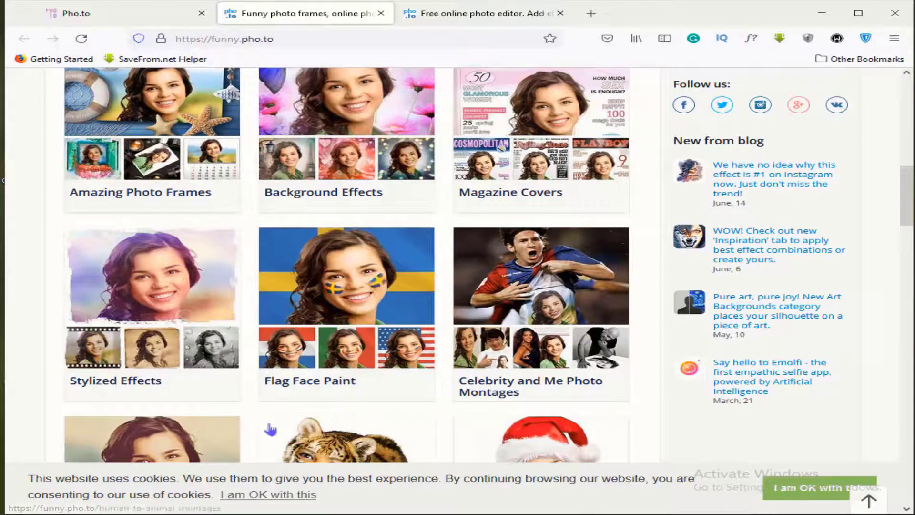
scroll(313, 396, down, 18)
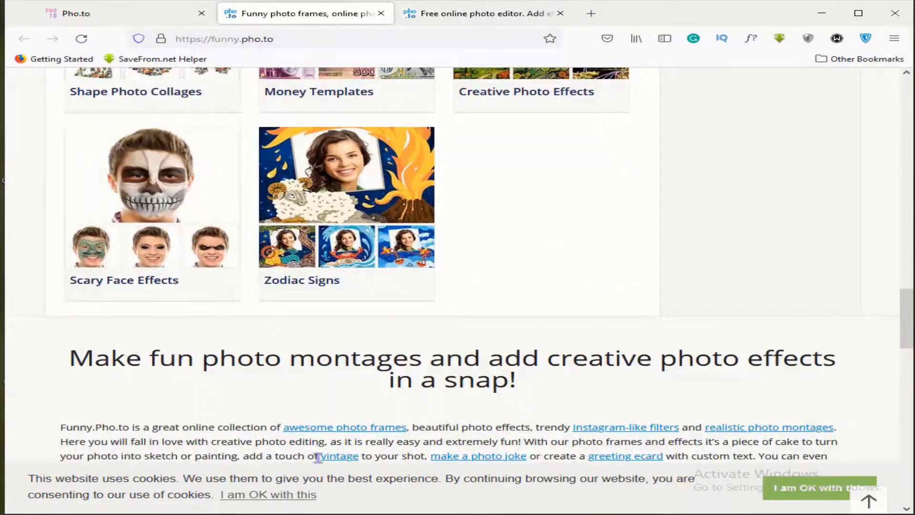
scroll(266, 431, up, 20)
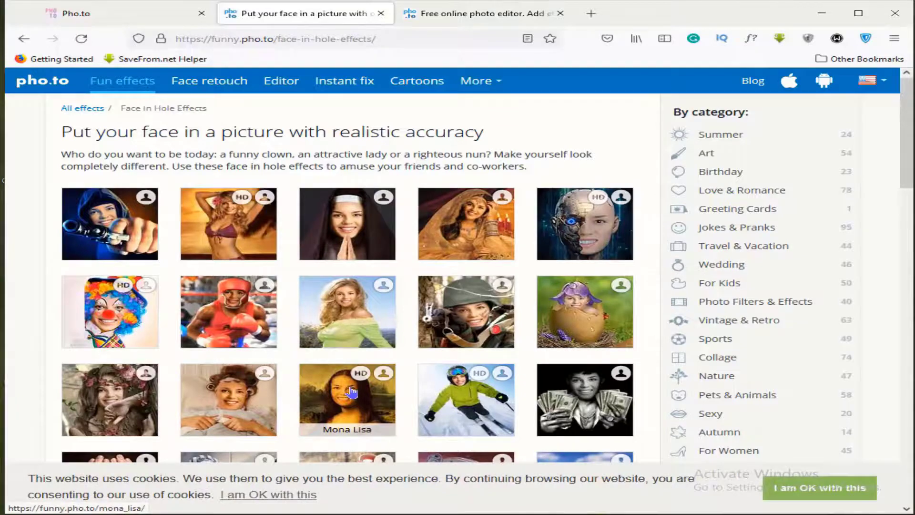
scroll(351, 393, down, 4)
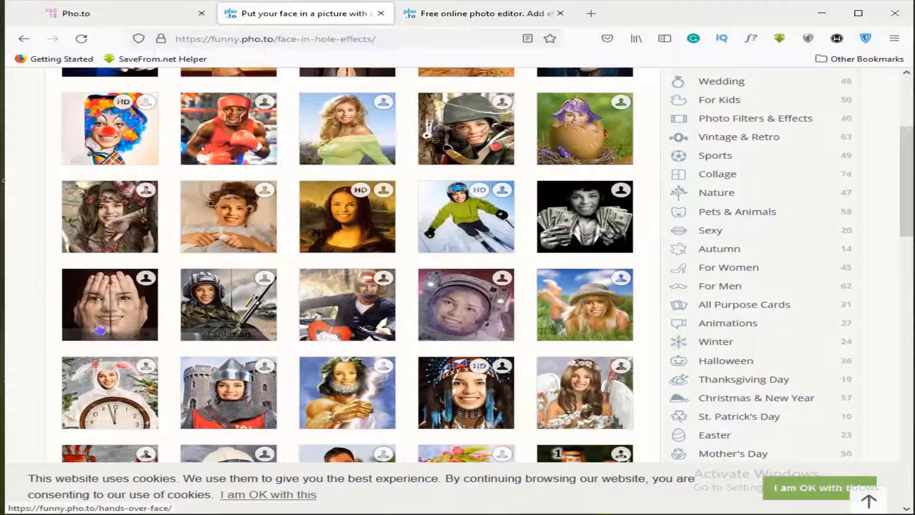
click(128, 313)
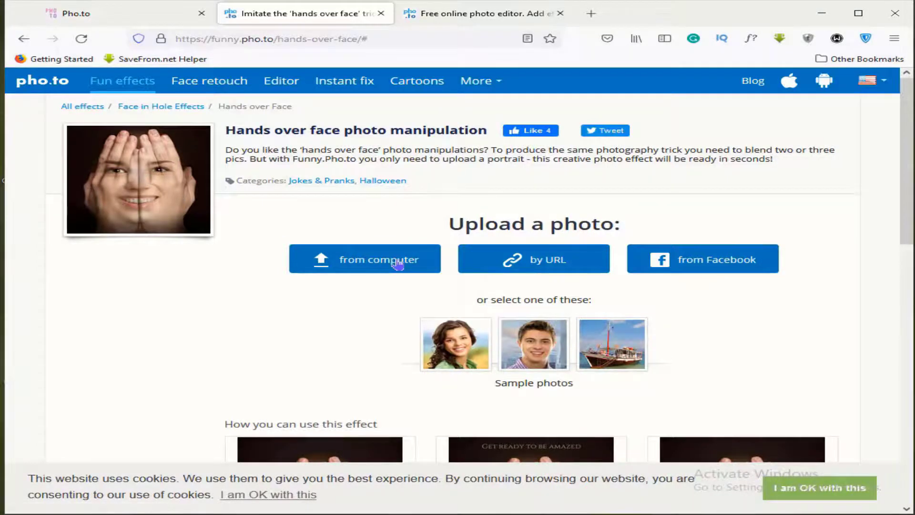
Step: Upload IMG_0266.JPG from the Youtube-video-6 folder in QMRURbW on drive G: to the Hands over Face effect
click(397, 262)
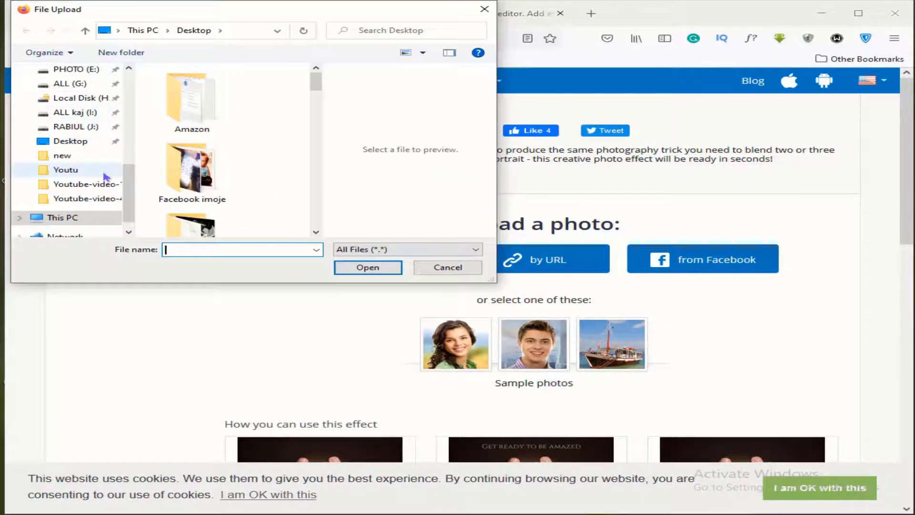
scroll(103, 158, up, 3)
scroll(98, 151, up, 2)
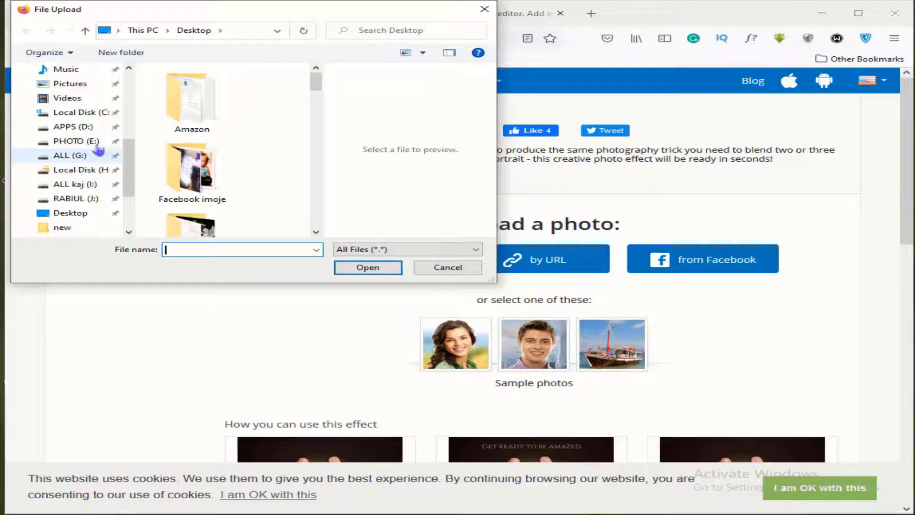
scroll(60, 119, down, 1)
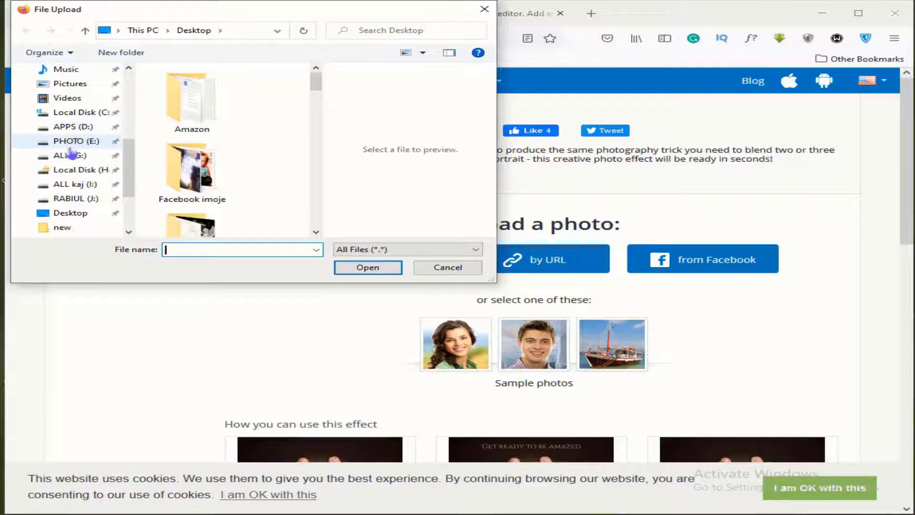
click(69, 155)
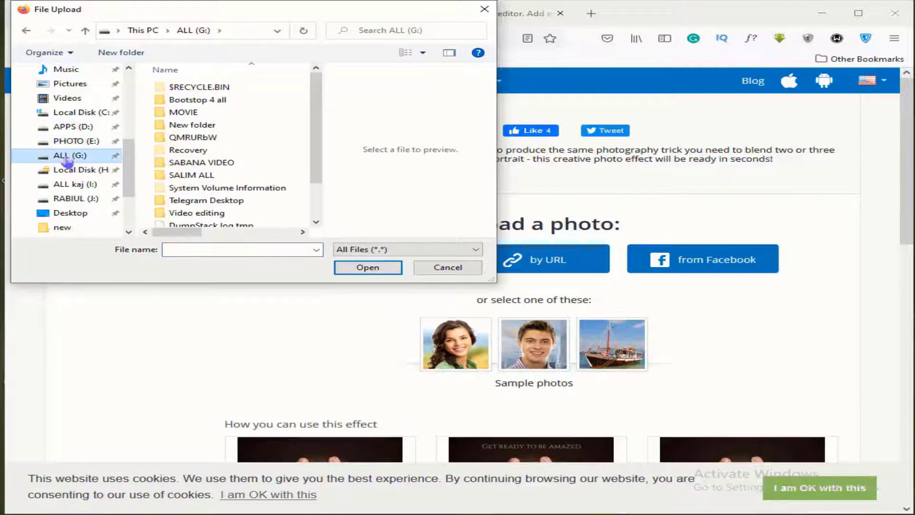
double_click(219, 139)
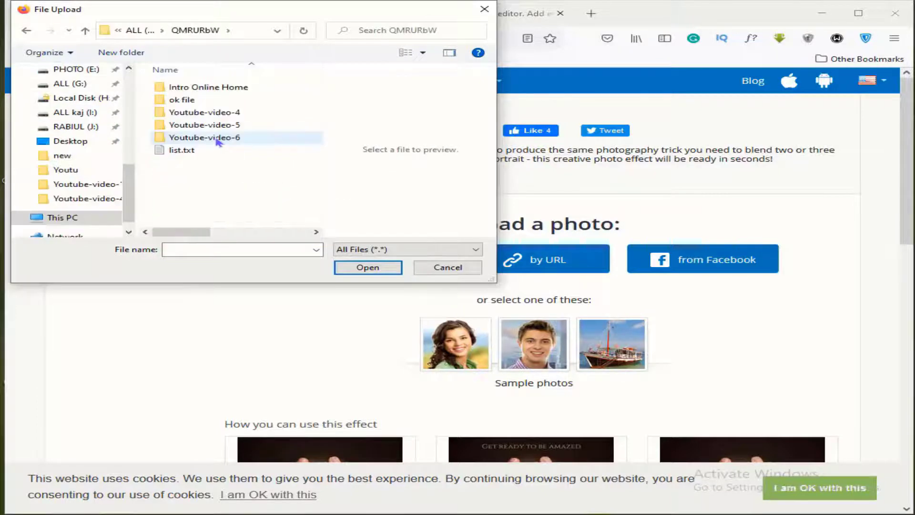
double_click(218, 138)
click(205, 119)
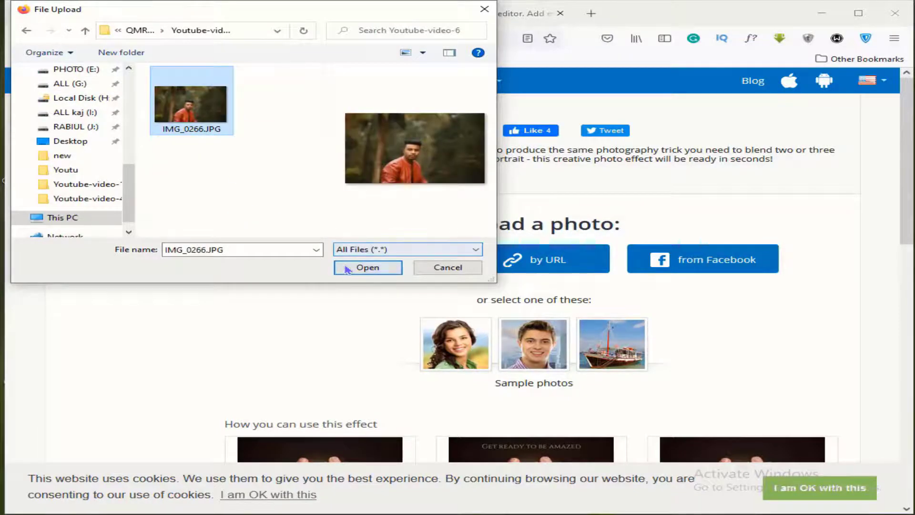
click(367, 267)
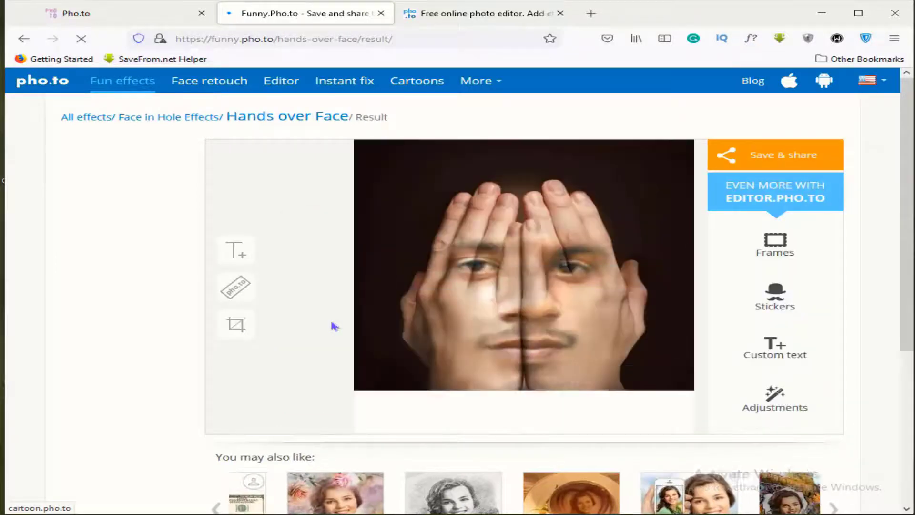
Step: Send the Hands over Face result to the editor for stickers and close the old editor page
click(776, 304)
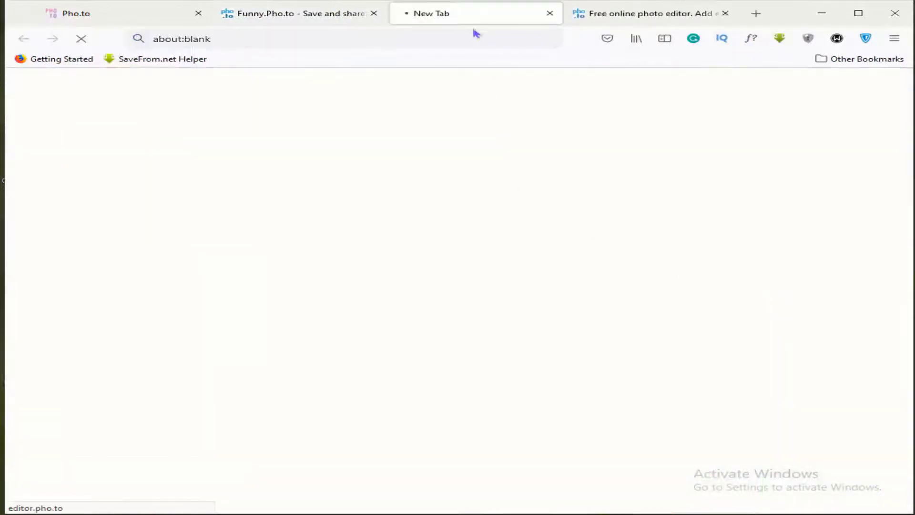
click(724, 14)
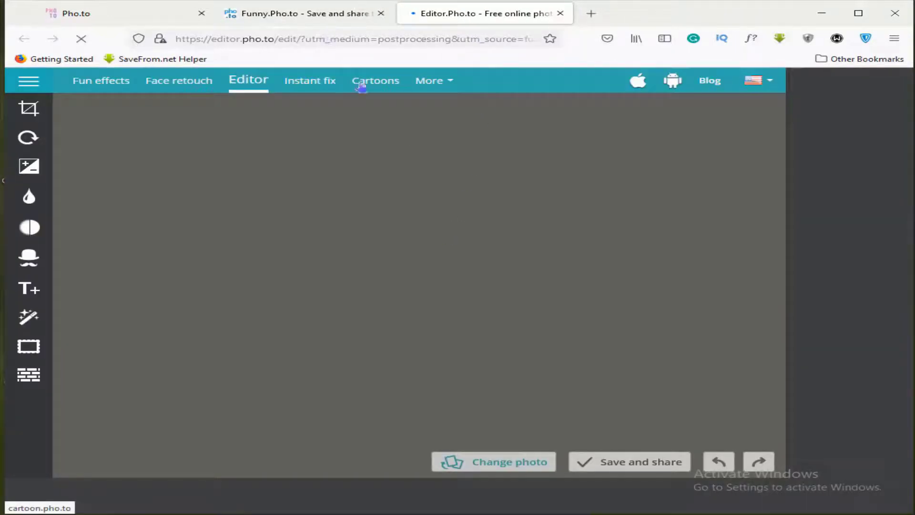
Step: Review the Hands over Face result and the suggested effects below it, and return to the result opened in the editor
click(332, 17)
scroll(583, 364, down, 5)
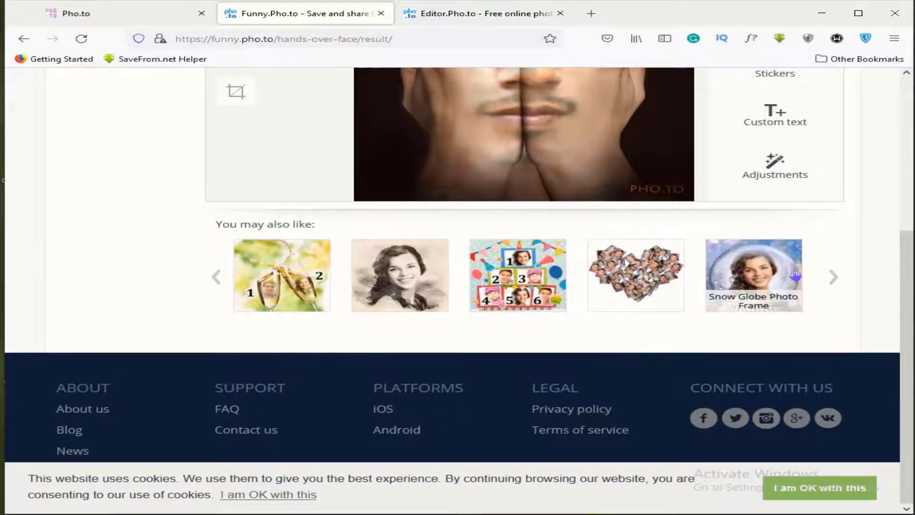
scroll(747, 314, up, 5)
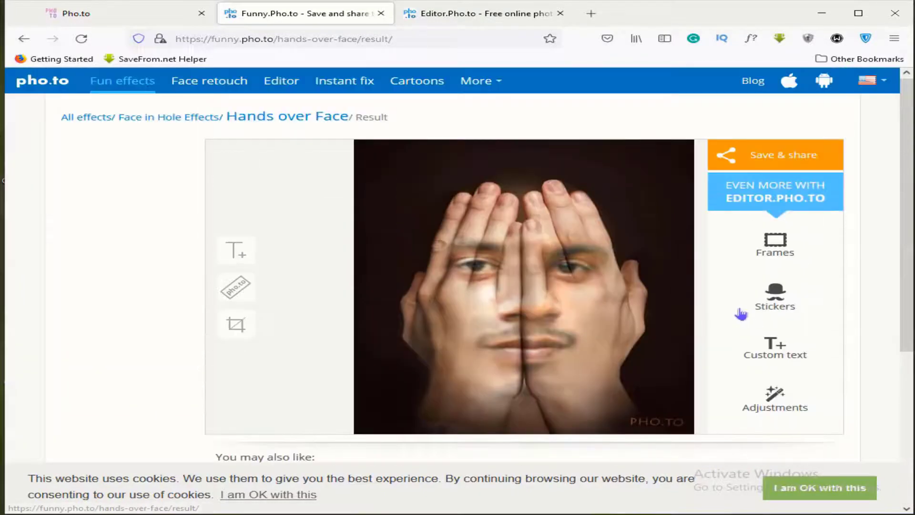
scroll(807, 357, down, 4)
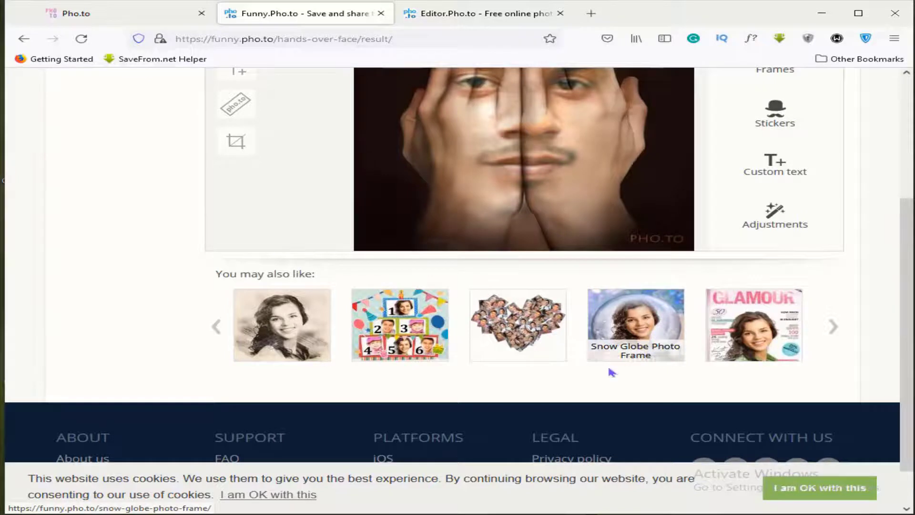
scroll(610, 372, up, 4)
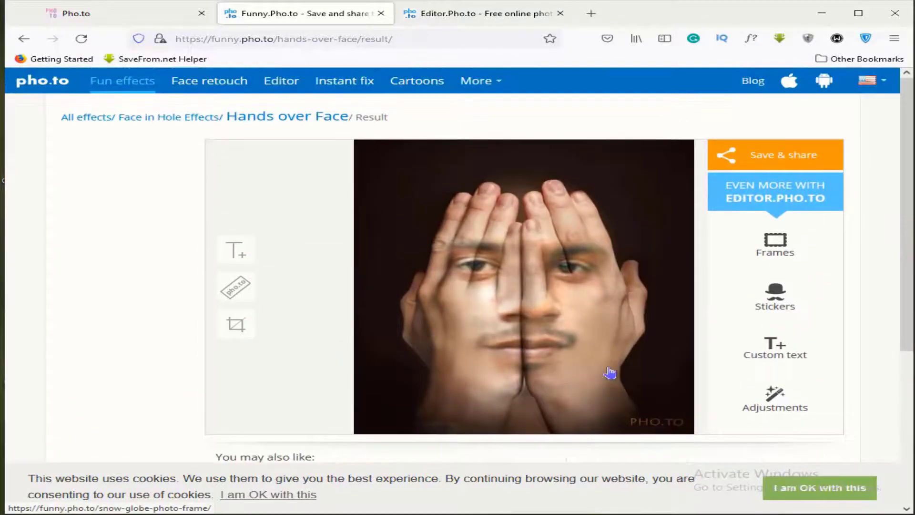
click(490, 23)
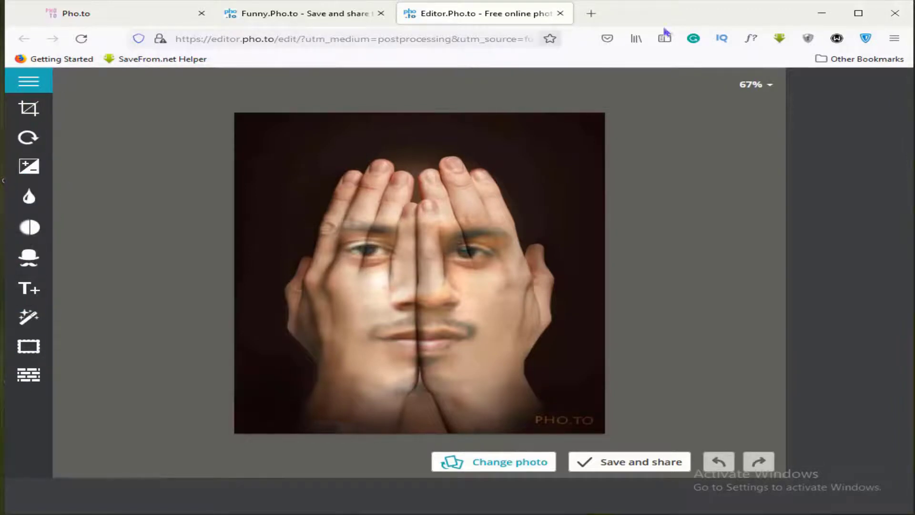
Step: Close the editor page holding the Hands over Face result and look over the apps presented on the Pho.to home page
click(560, 14)
click(153, 14)
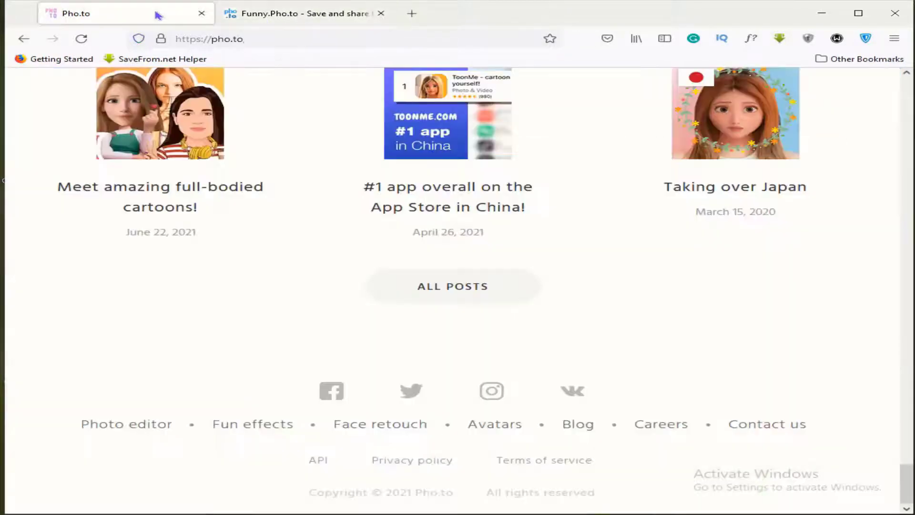
scroll(457, 286, up, 15)
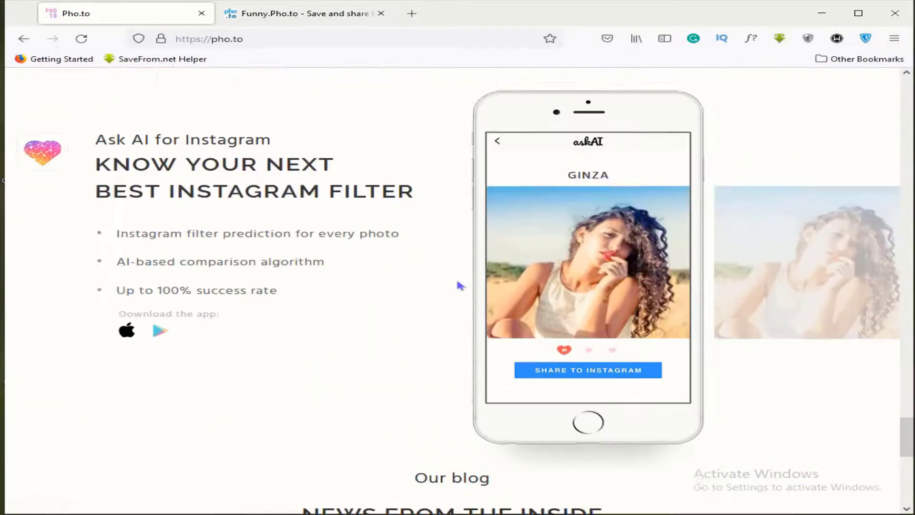
scroll(457, 288, up, 8)
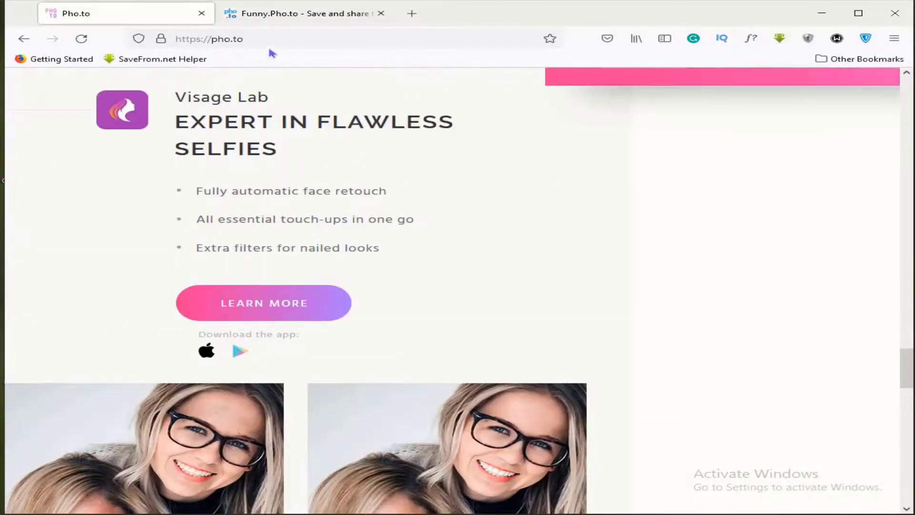
Step: Go back from the Hands over Face result to the effect's upload page and review its examples and description
click(292, 13)
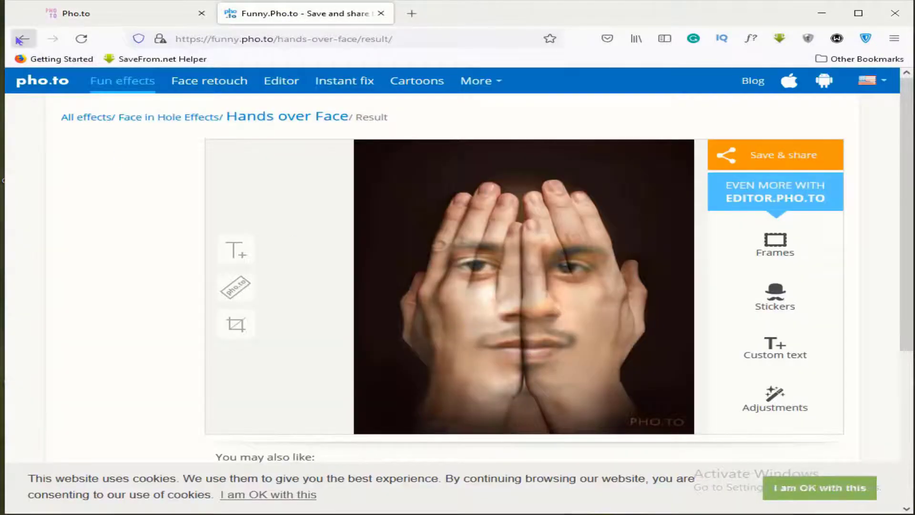
click(19, 40)
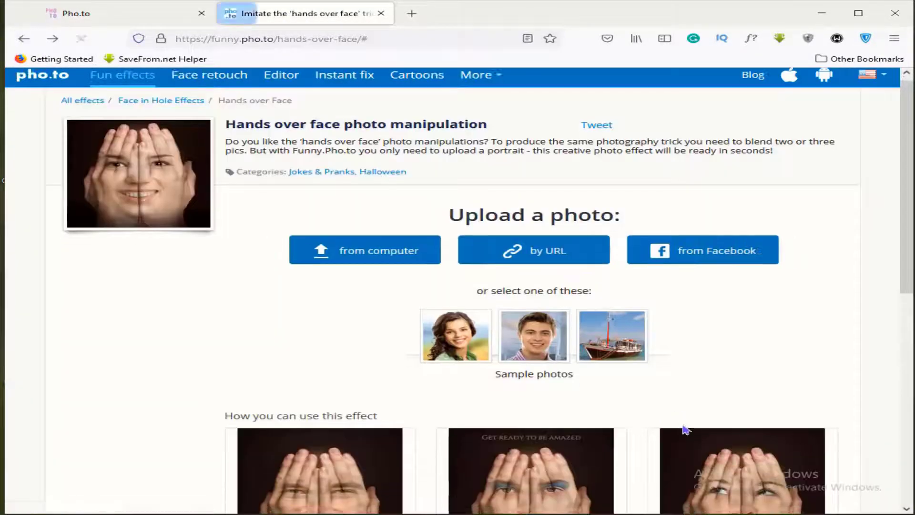
scroll(619, 429, down, 3)
scroll(553, 426, down, 5)
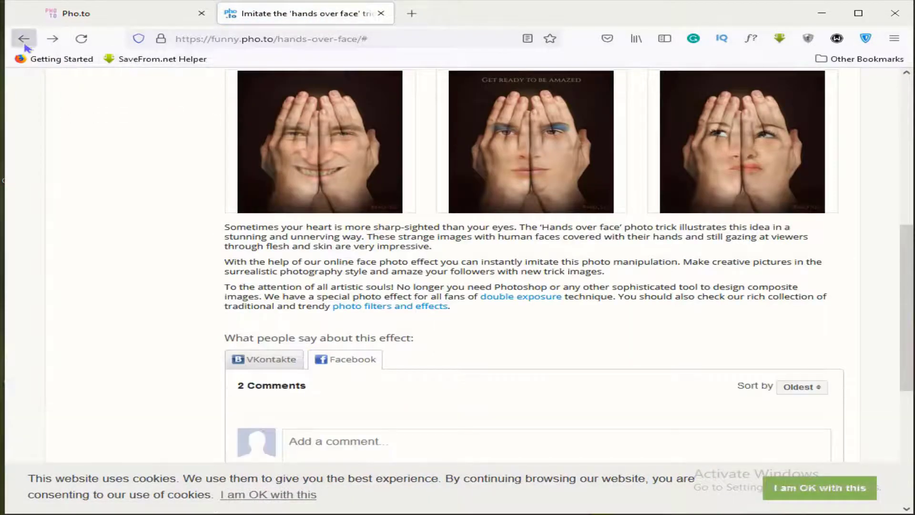